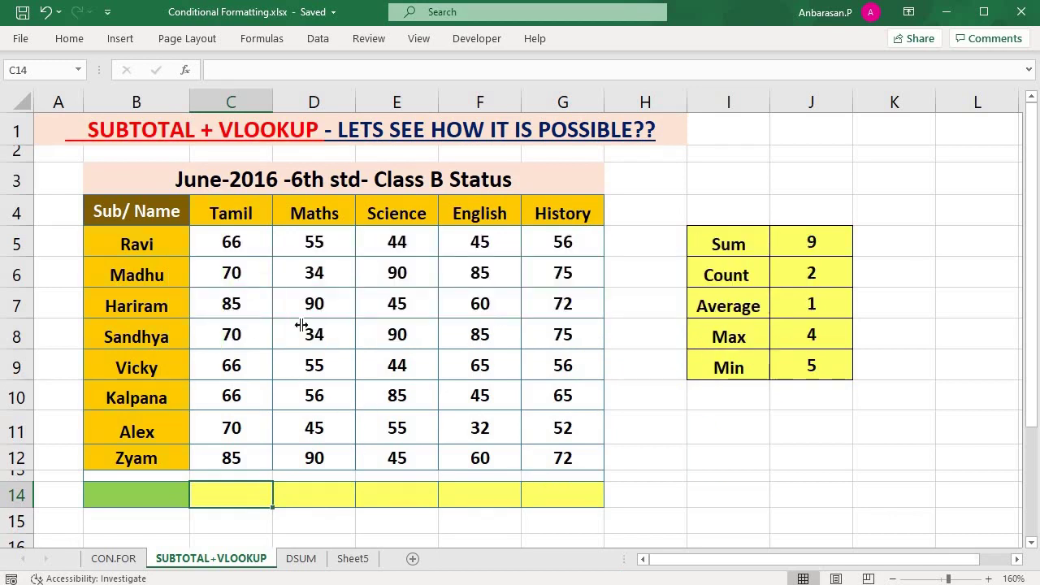
Step: Review the Tamil marks C5:C12 and the Count, Average, Max and Min entries in column I
click(302, 280)
drag(236, 244, 240, 459)
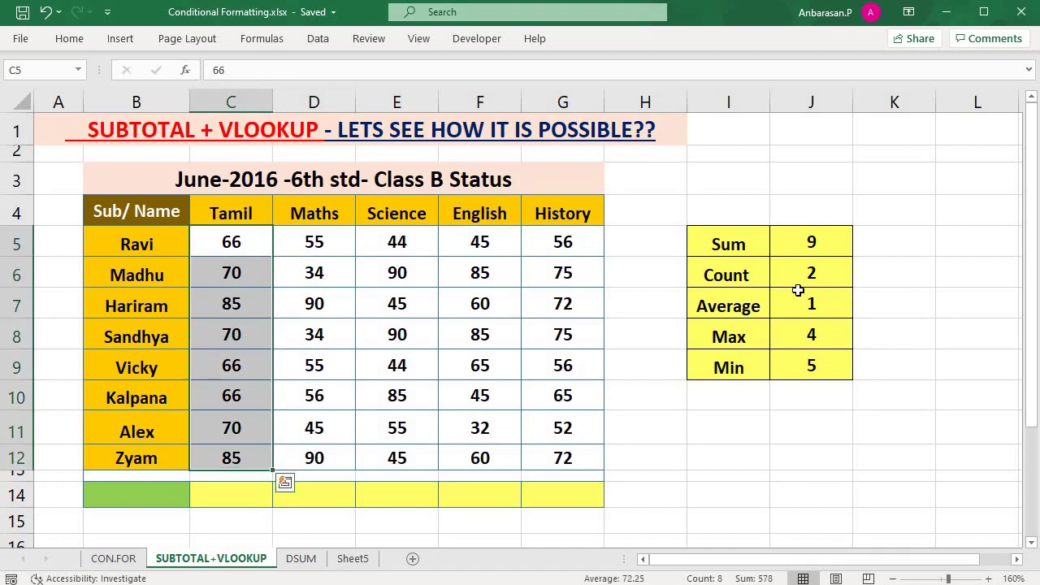
click(729, 283)
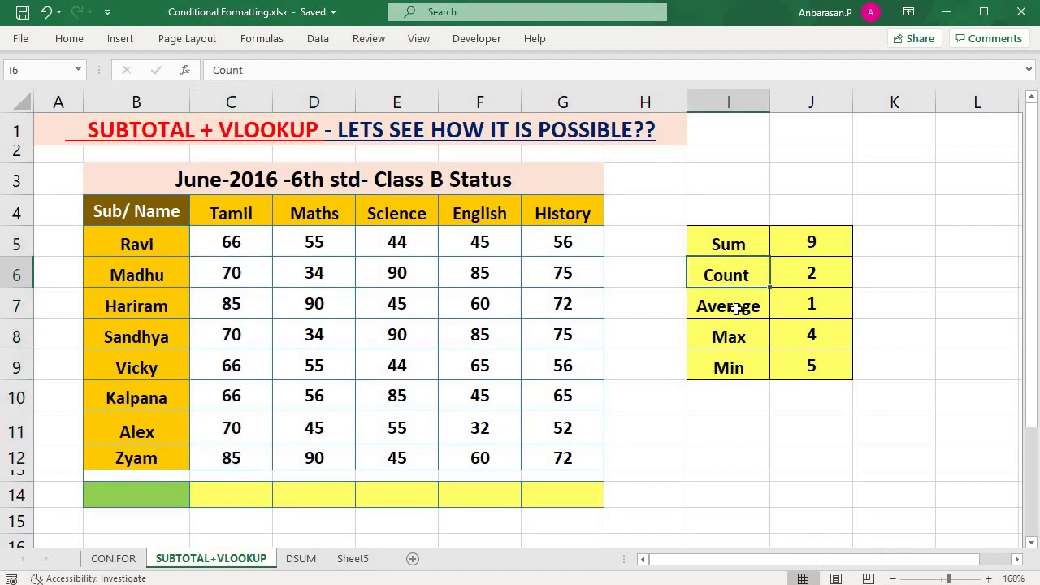
click(736, 309)
click(746, 336)
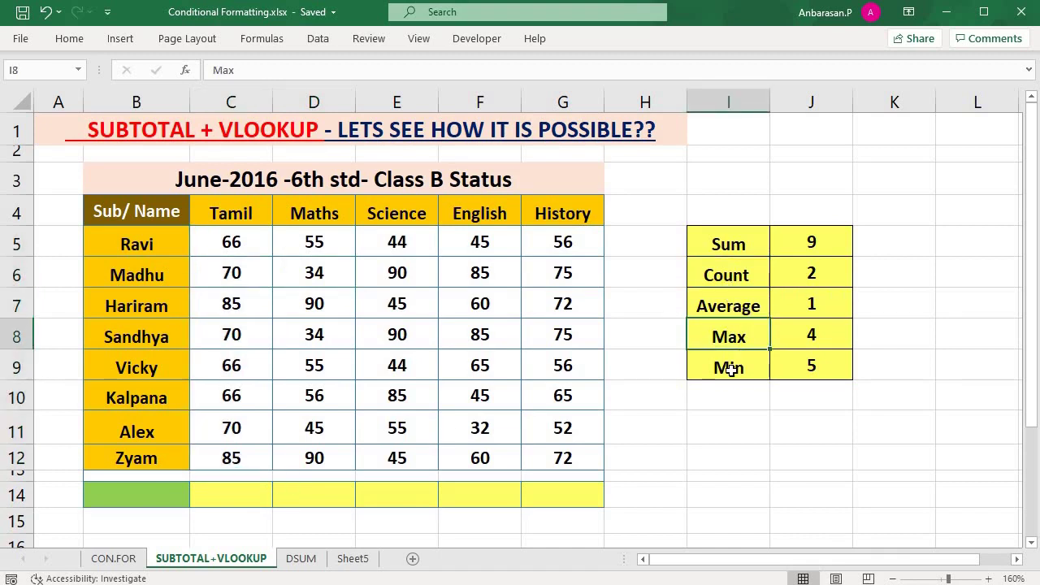
click(732, 369)
click(746, 418)
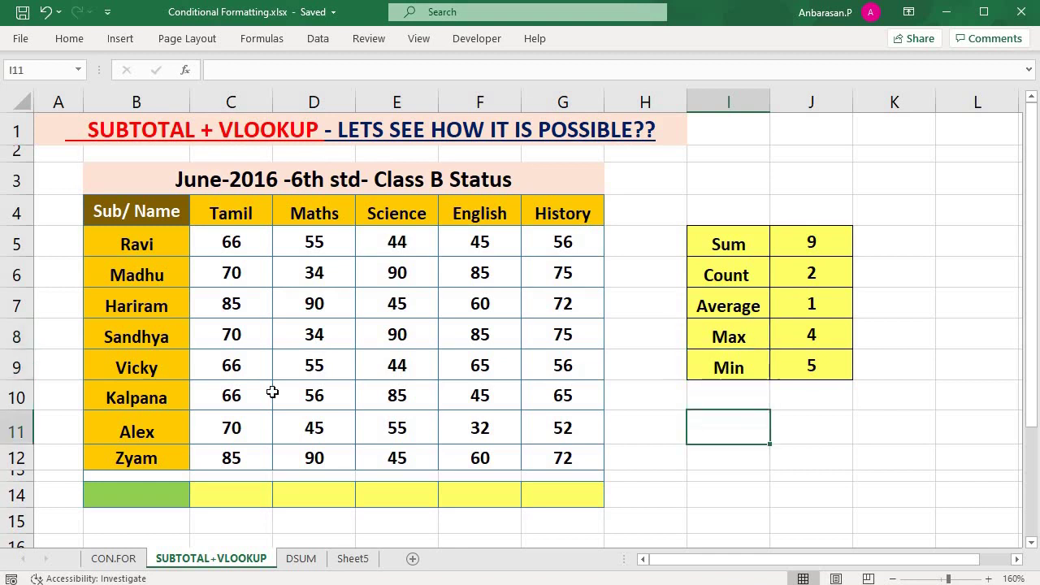
Step: Select the row 14 total cells and the function names Sum to Min, ending on B14
click(166, 493)
drag(271, 501, 624, 497)
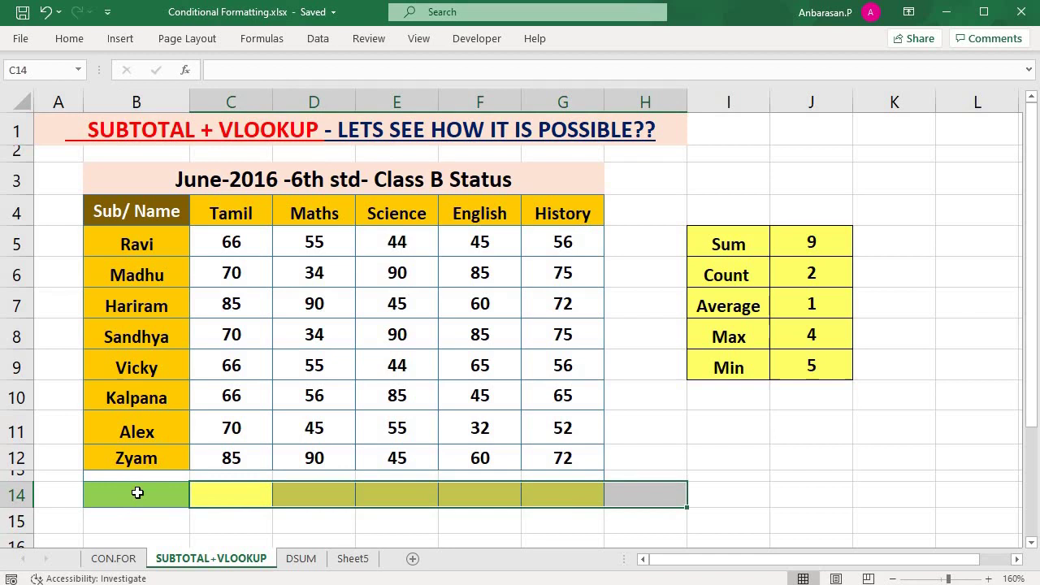
click(239, 491)
click(114, 493)
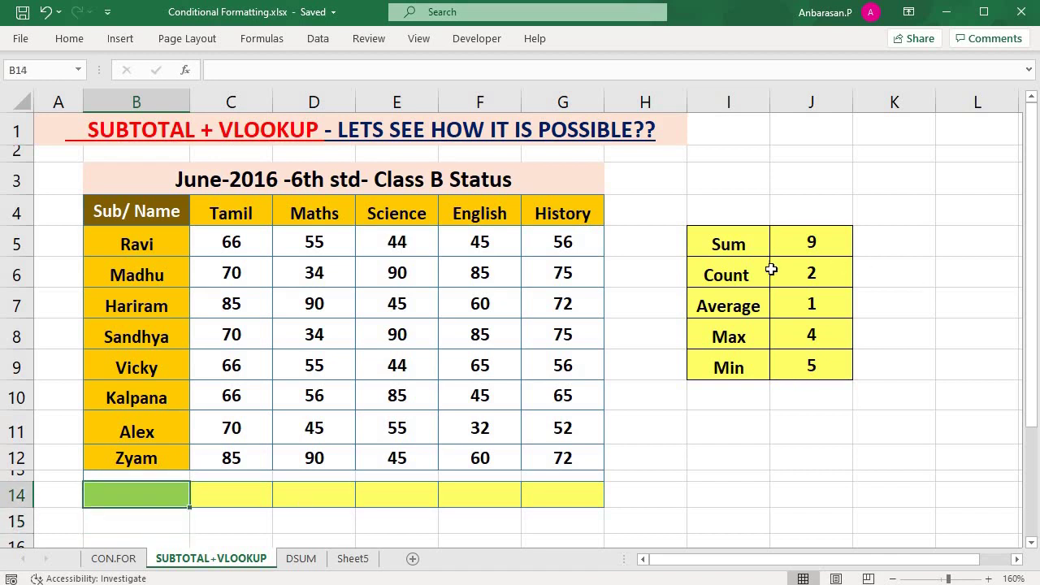
drag(732, 244, 748, 372)
drag(737, 250, 749, 371)
click(112, 494)
Step: Give B14 a data-validation List whose source is =$I$5:$I$9
mouse_move(159, 491)
mouse_down()
mouse_move(236, 508)
mouse_move(144, 497)
mouse_up()
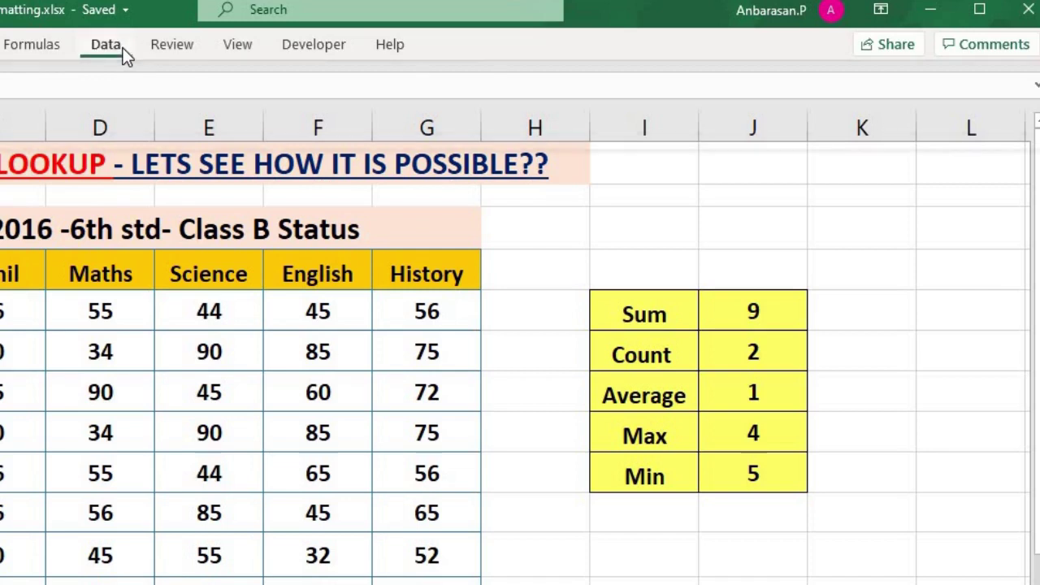
click(328, 41)
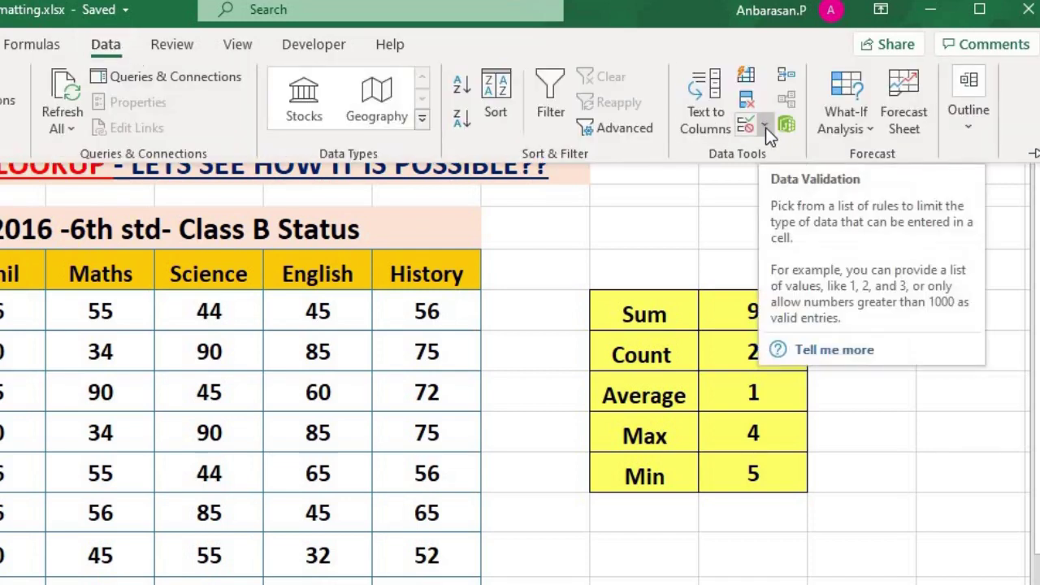
click(766, 127)
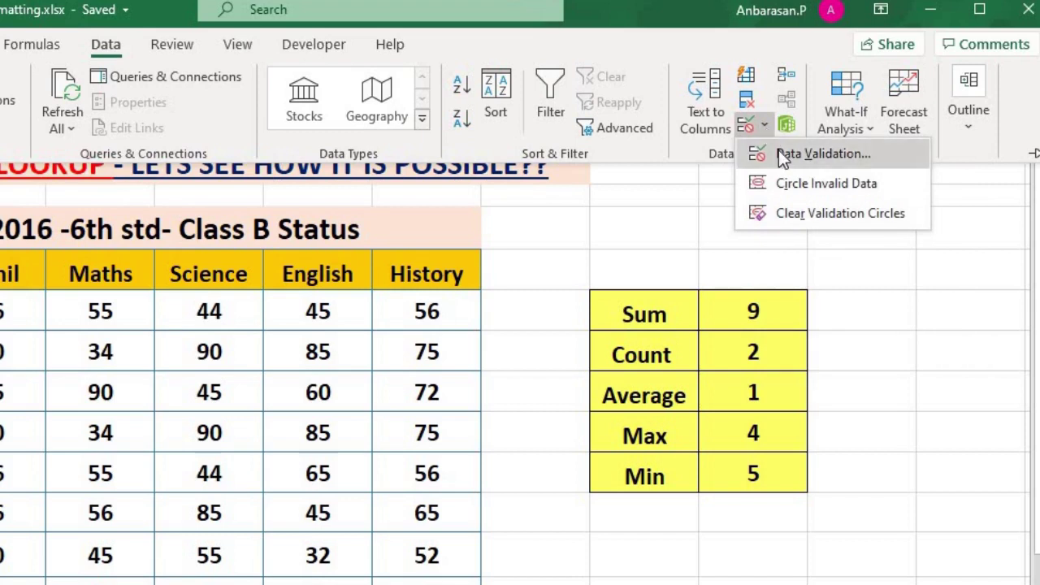
click(779, 152)
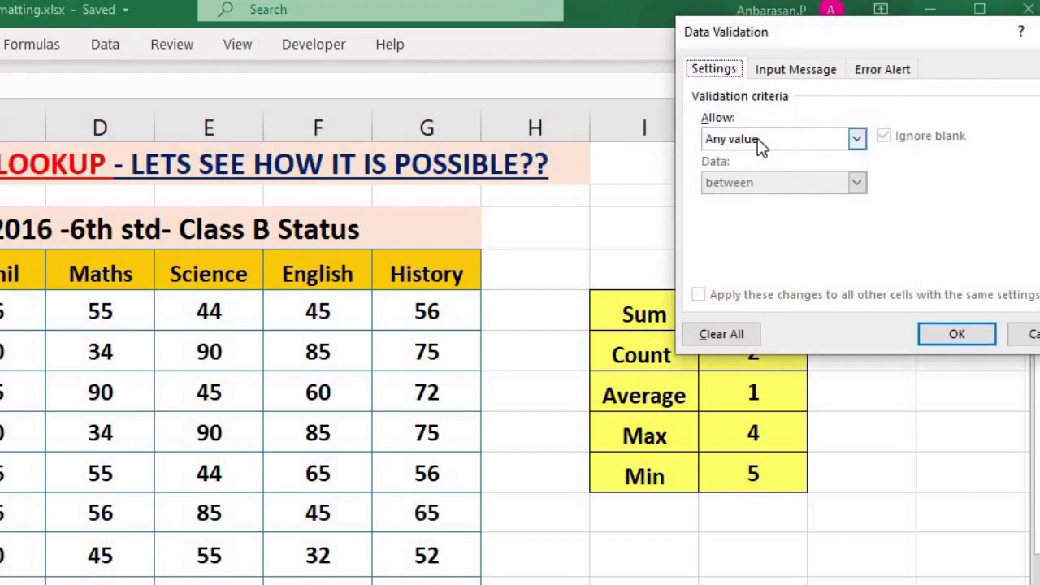
click(758, 139)
click(737, 204)
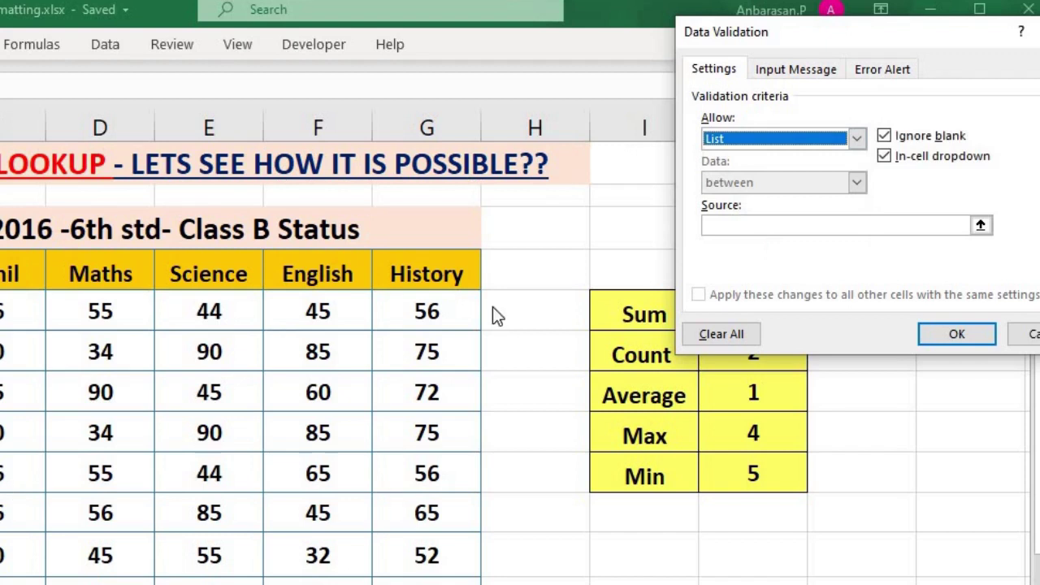
click(735, 226)
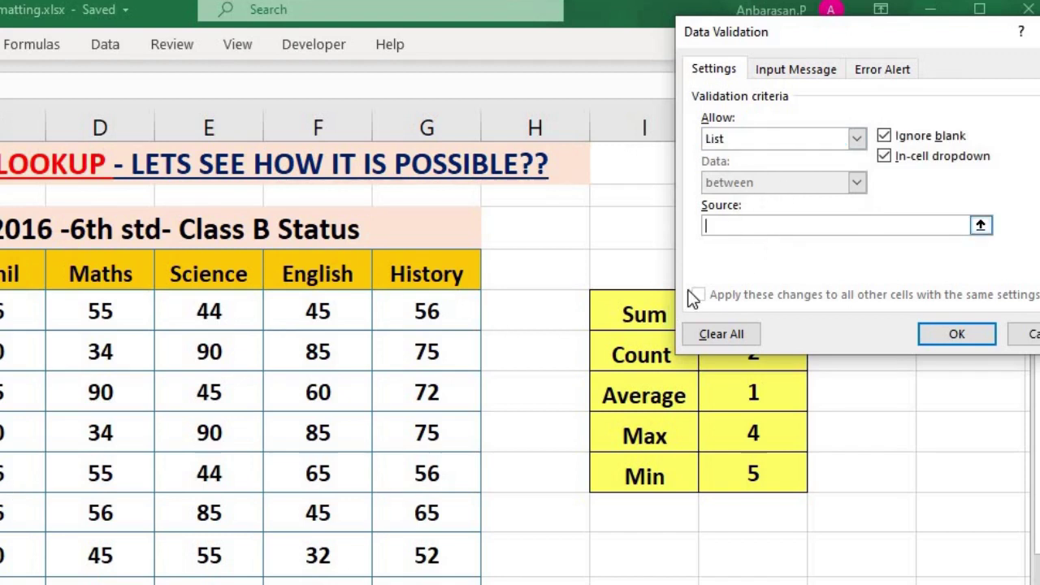
drag(636, 315, 634, 431)
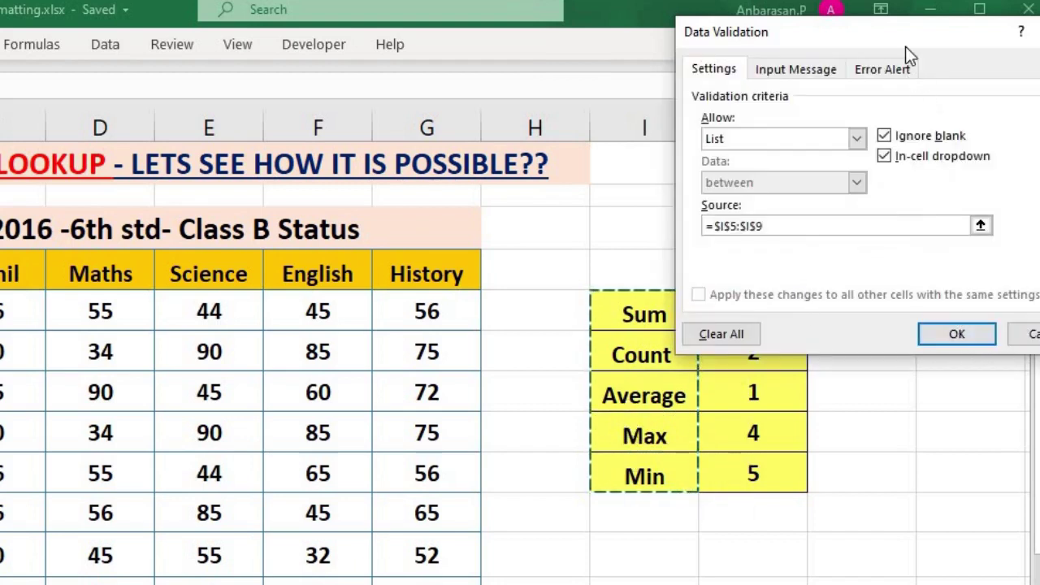
drag(781, 49, 829, 57)
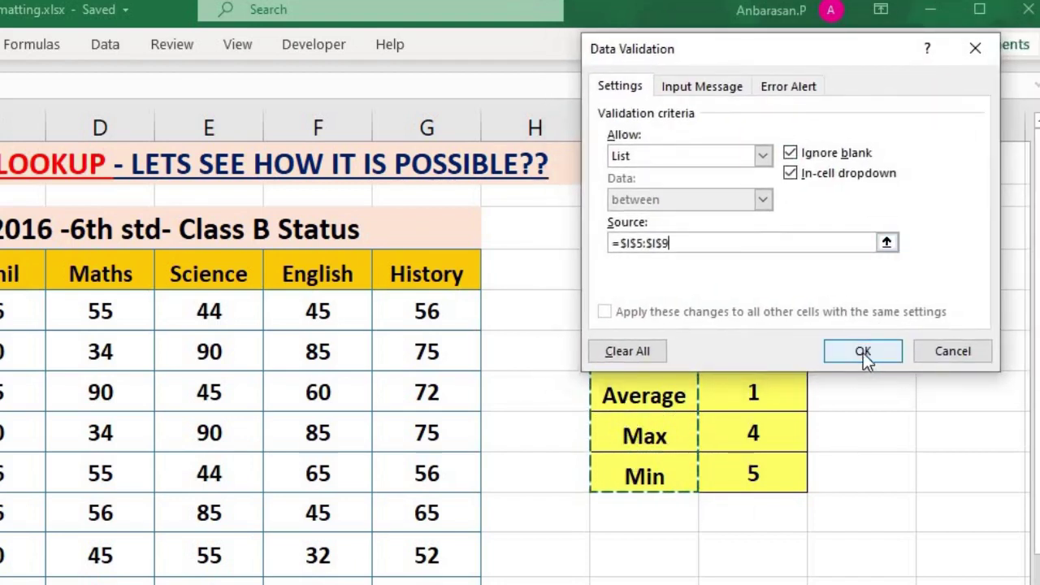
click(863, 351)
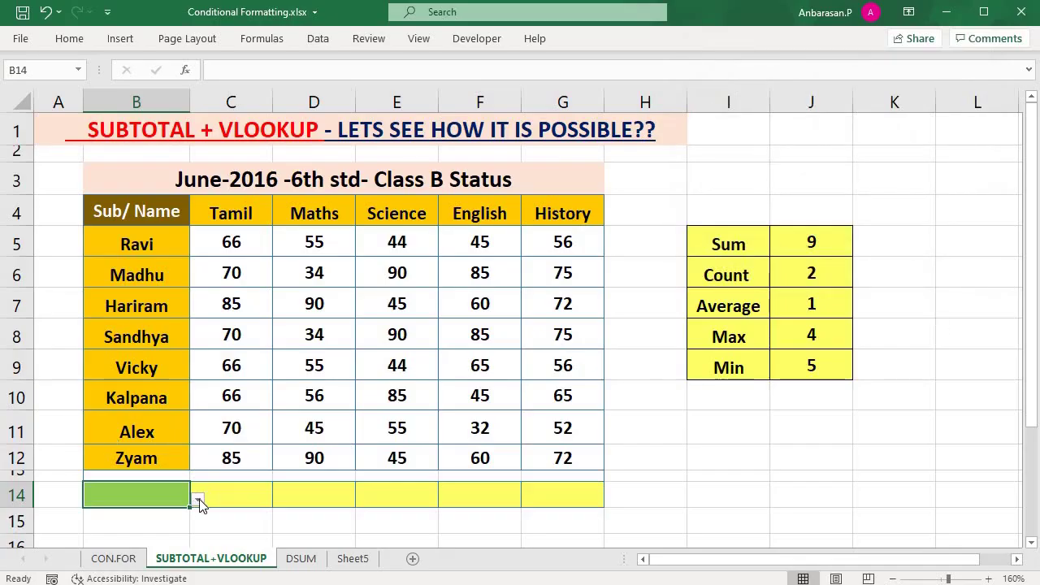
Step: Check B14's new function dropdown without choosing an entry
click(198, 499)
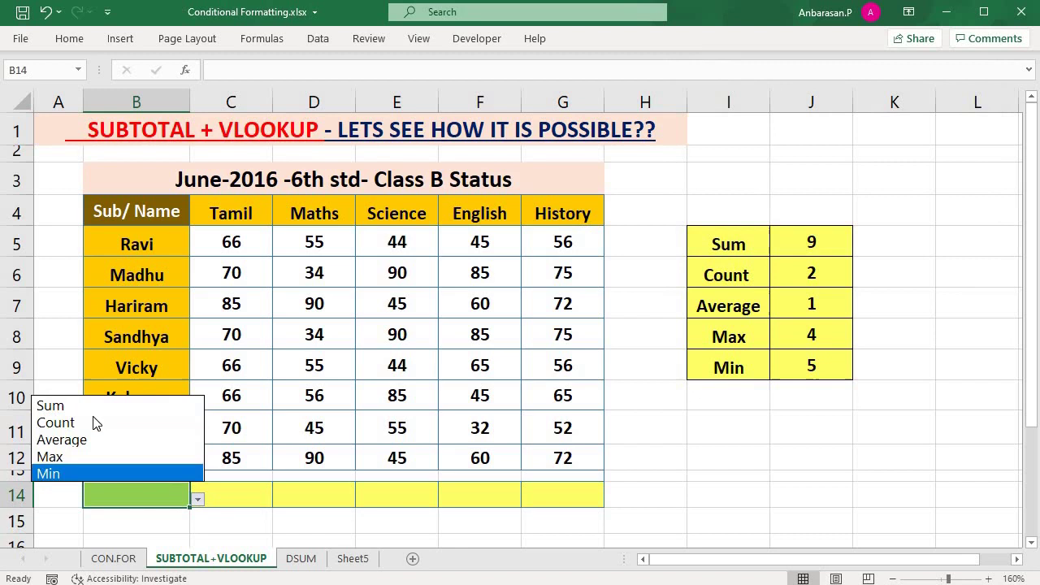
click(244, 499)
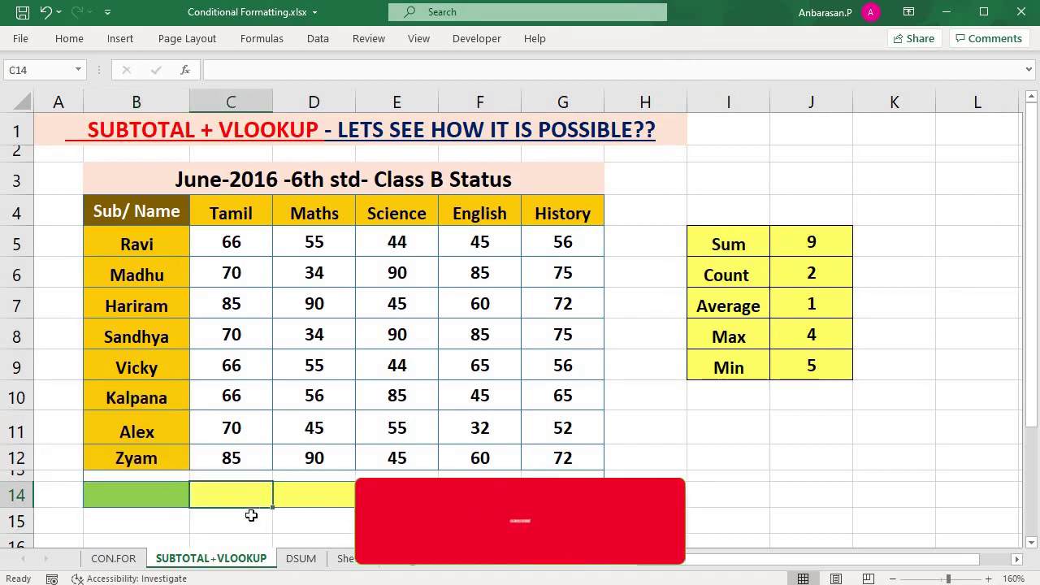
click(719, 429)
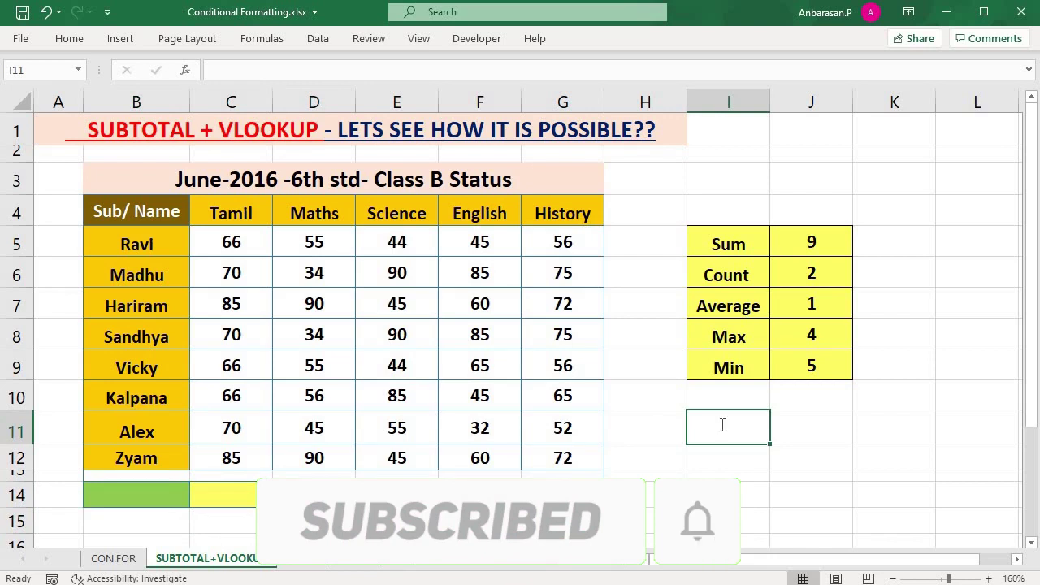
Step: Enter =SUBTOTAL(9,C5:C12) in I11 to total the Tamil marks
text(=-)
key(BackSpace)
key(BackSpace)
text(s)
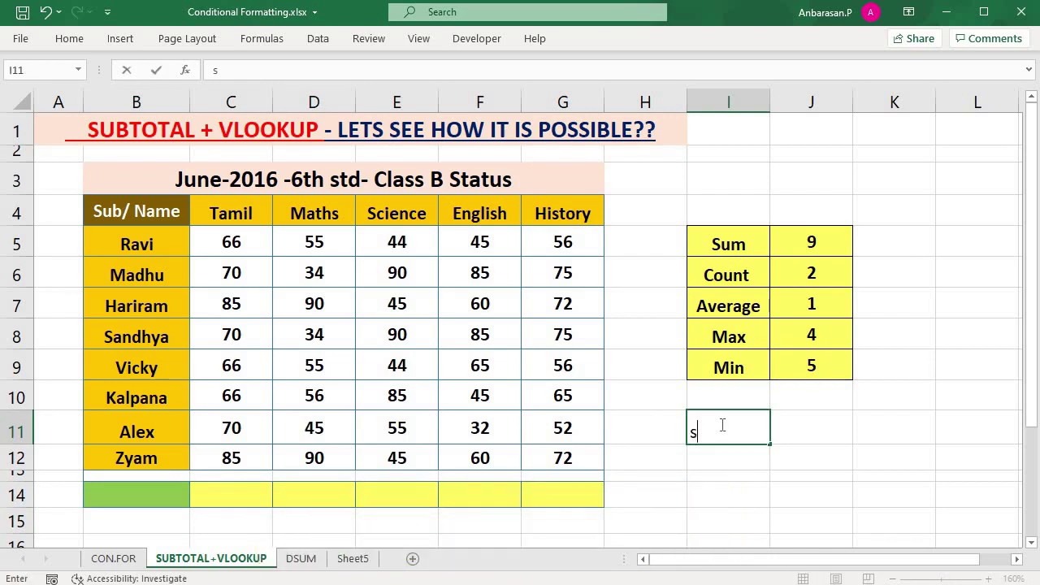
key(BackSpace)
text(=sub)
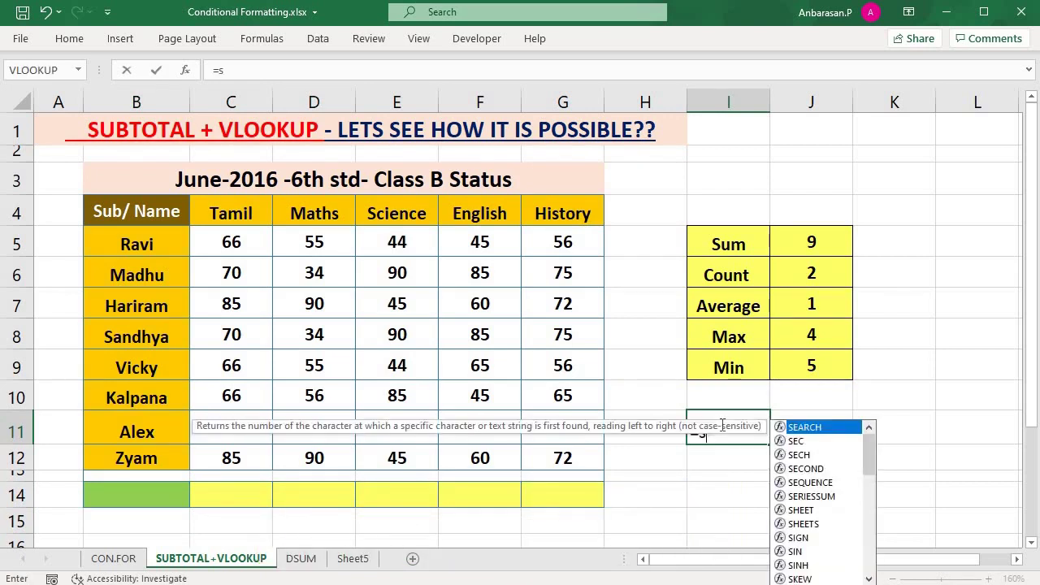
text(tot)
key(Tab)
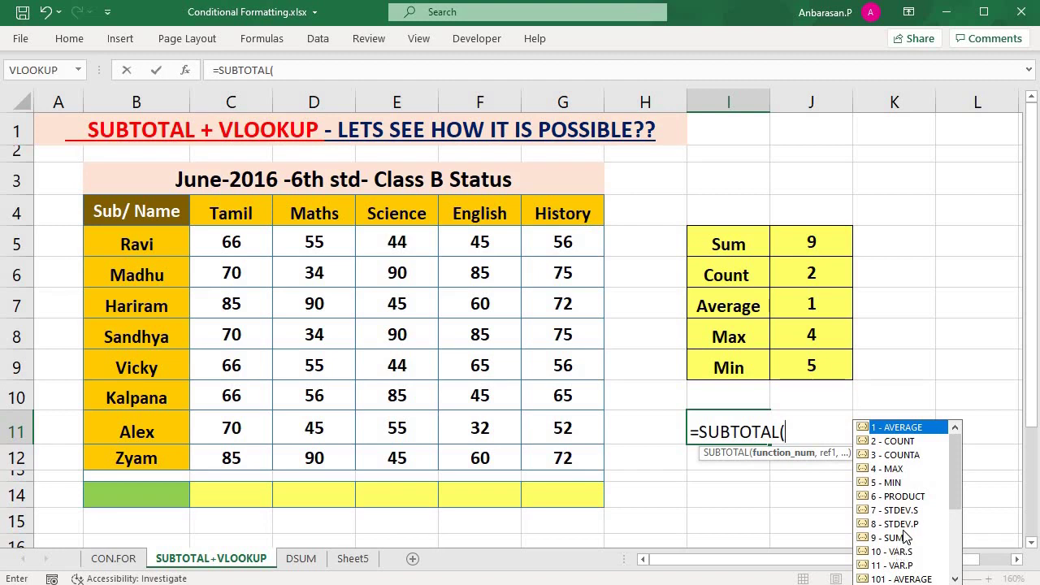
text(,)
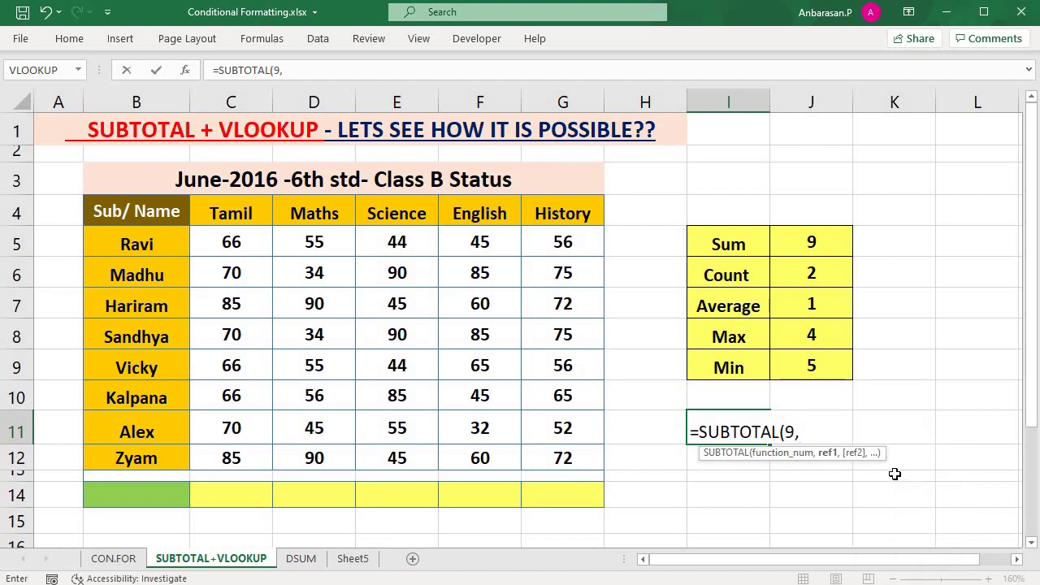
drag(232, 241, 244, 459)
text())
key(Return)
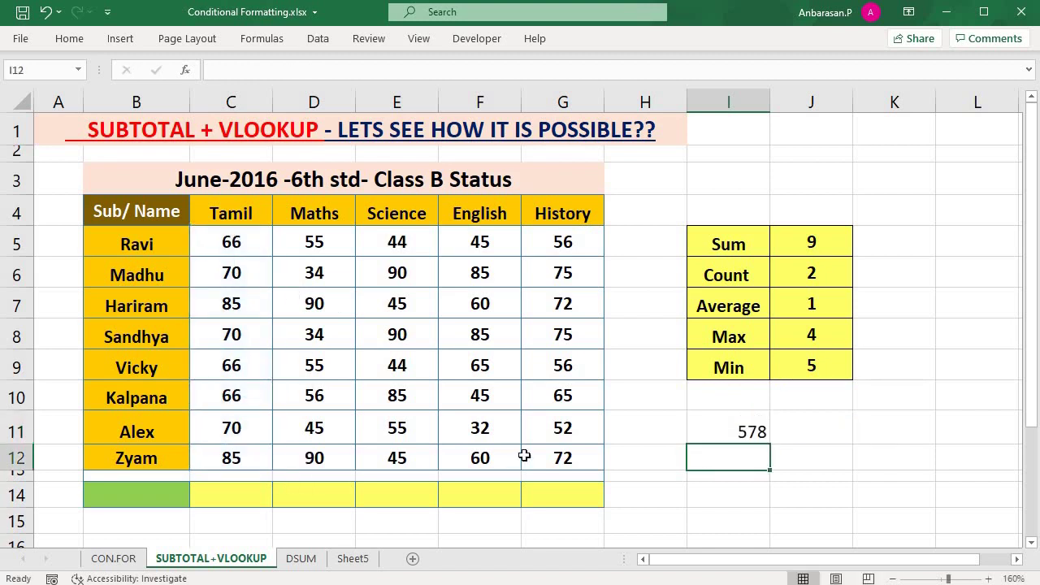
Step: Inspect I11's SUBTOTAL formula, which returns 578, leaving it unchanged
click(750, 433)
double_click(748, 430)
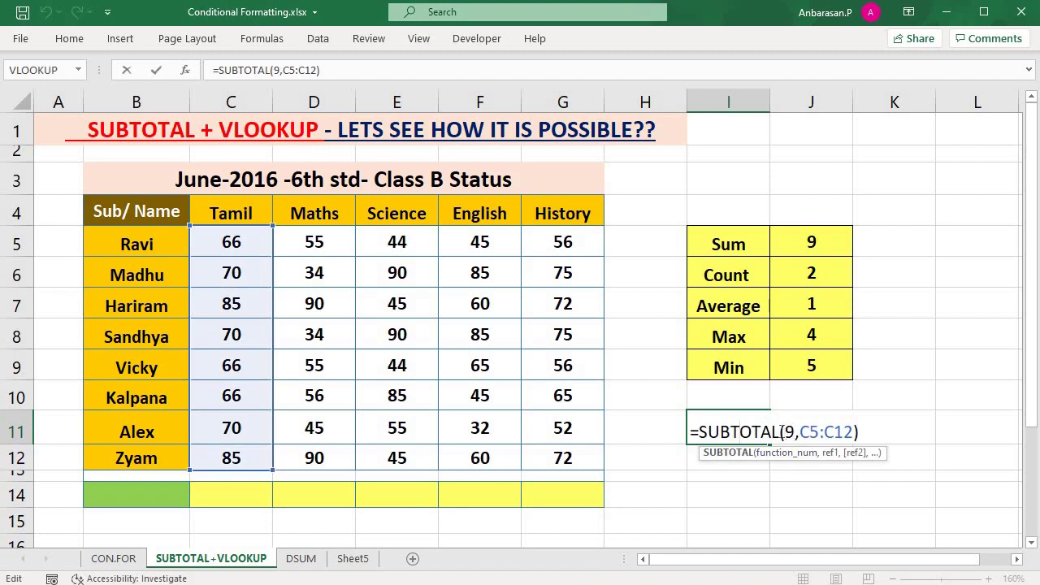
key(Escape)
click(713, 460)
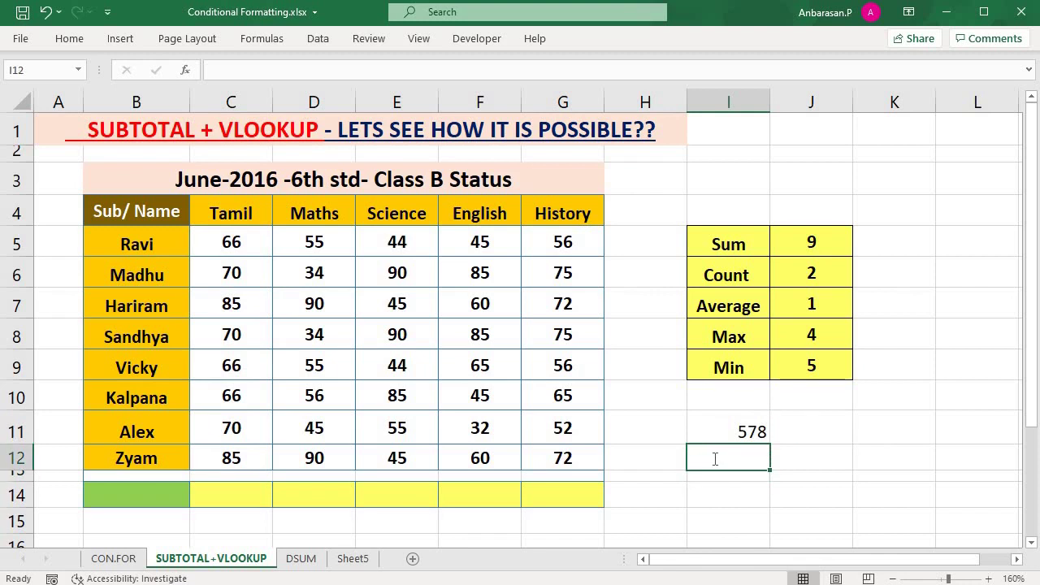
Step: Enter =VLOOKUP(B14,I5:J9,2,0) in I12 to fetch the function code for B14
text(=vl)
key(Tab)
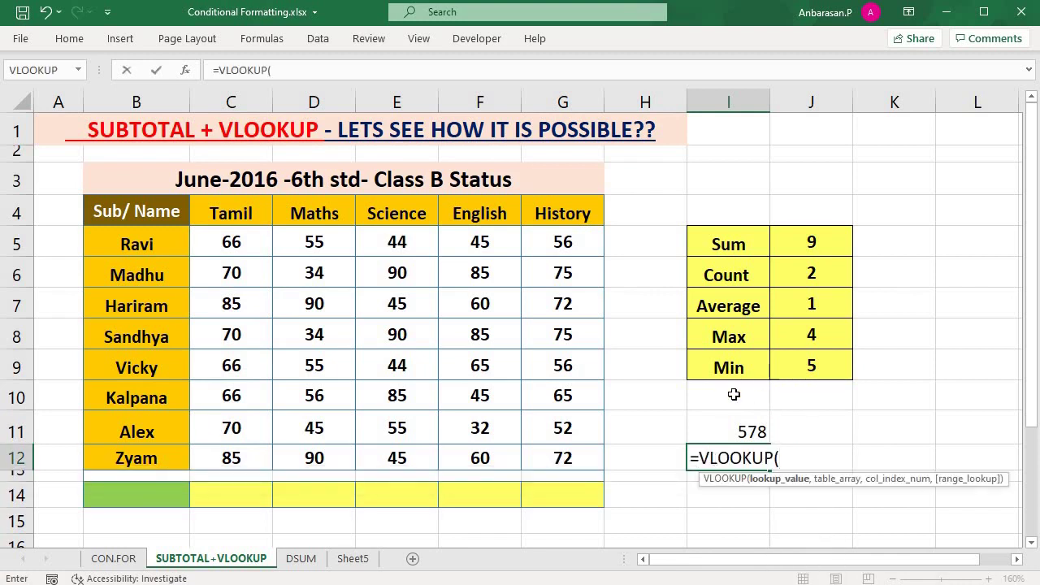
drag(738, 246, 812, 373)
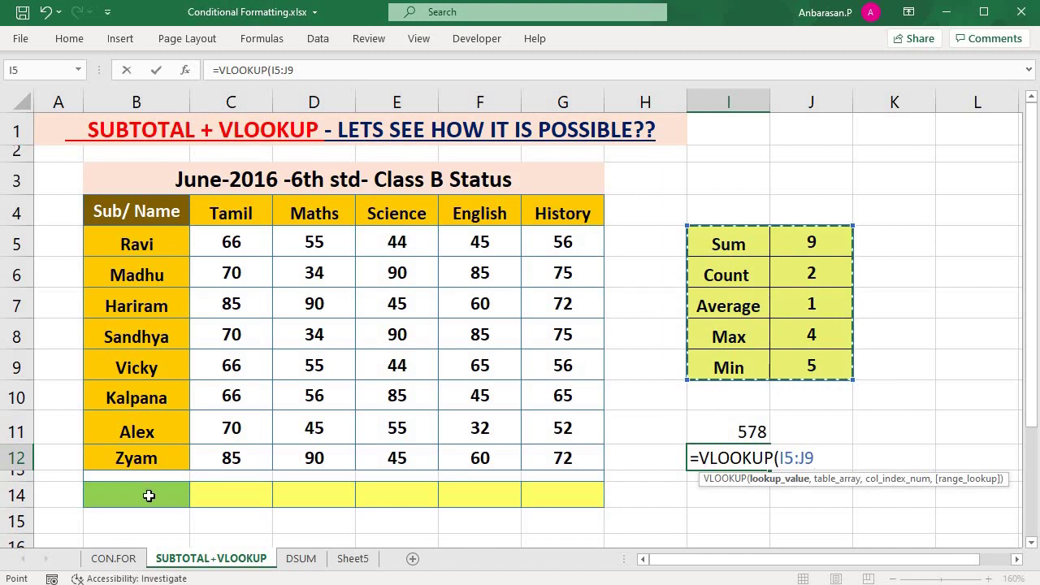
click(149, 496)
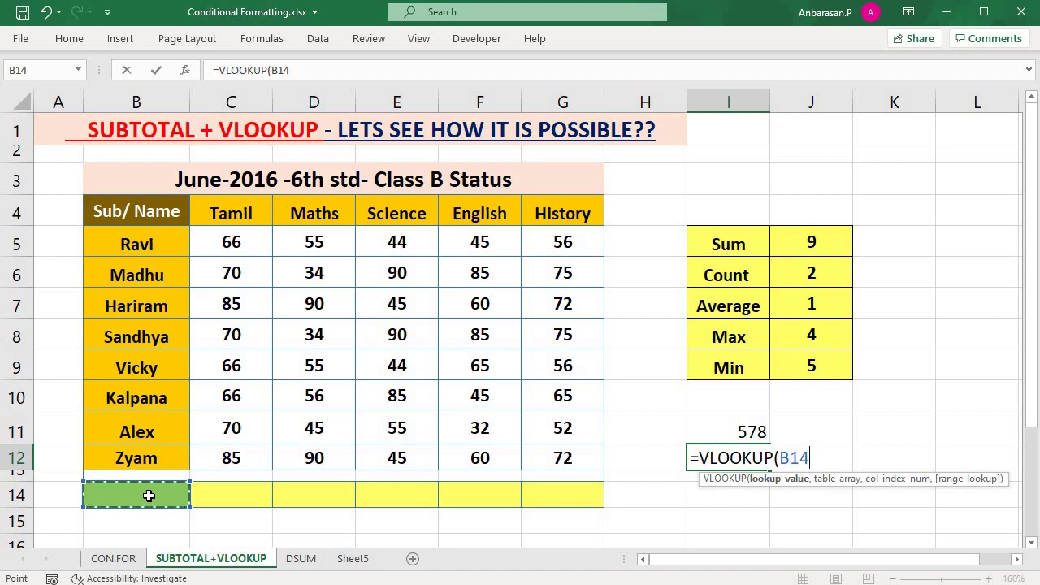
text(,)
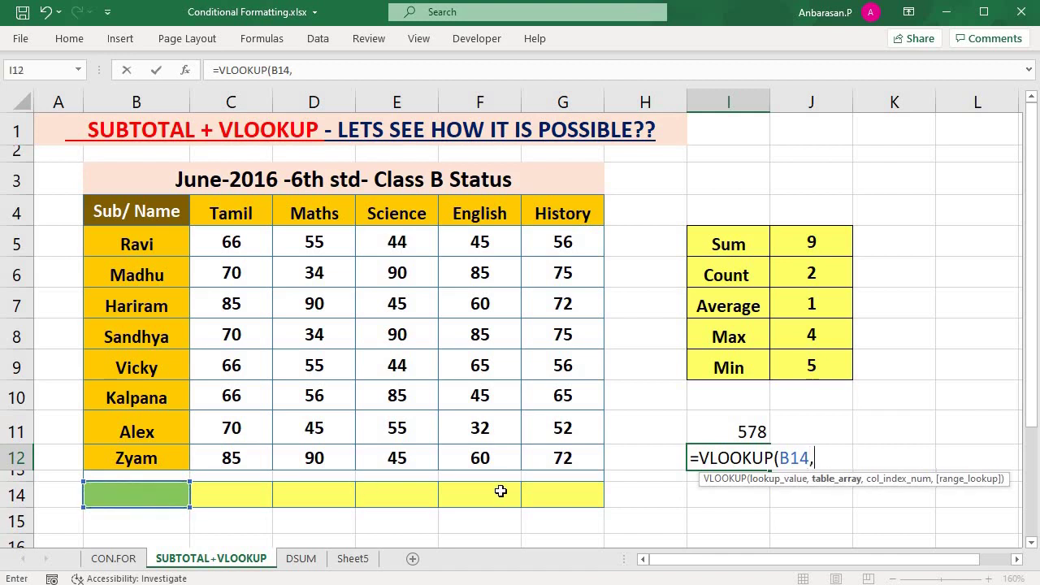
drag(738, 241, 845, 372)
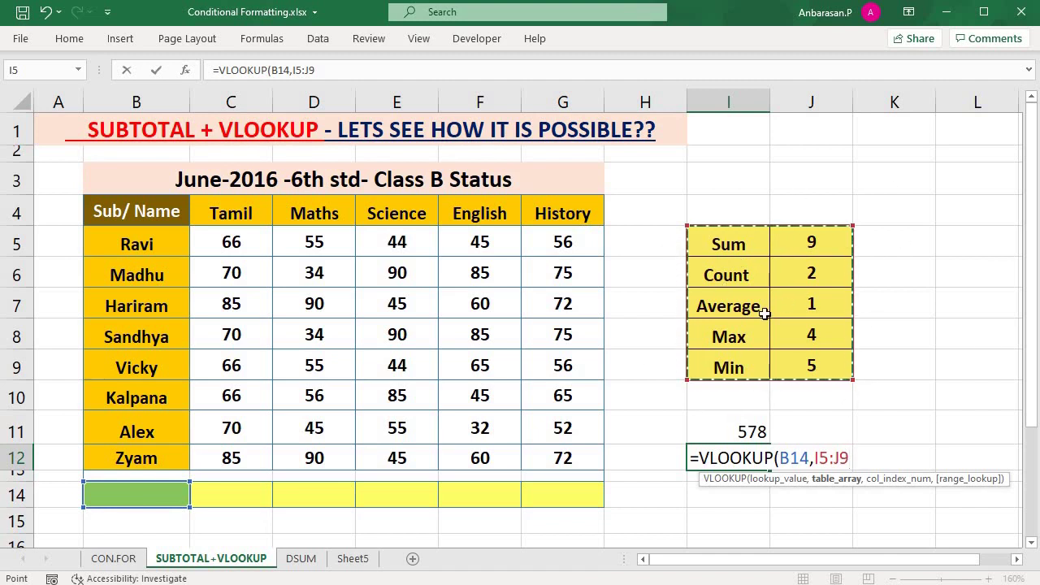
text(,)
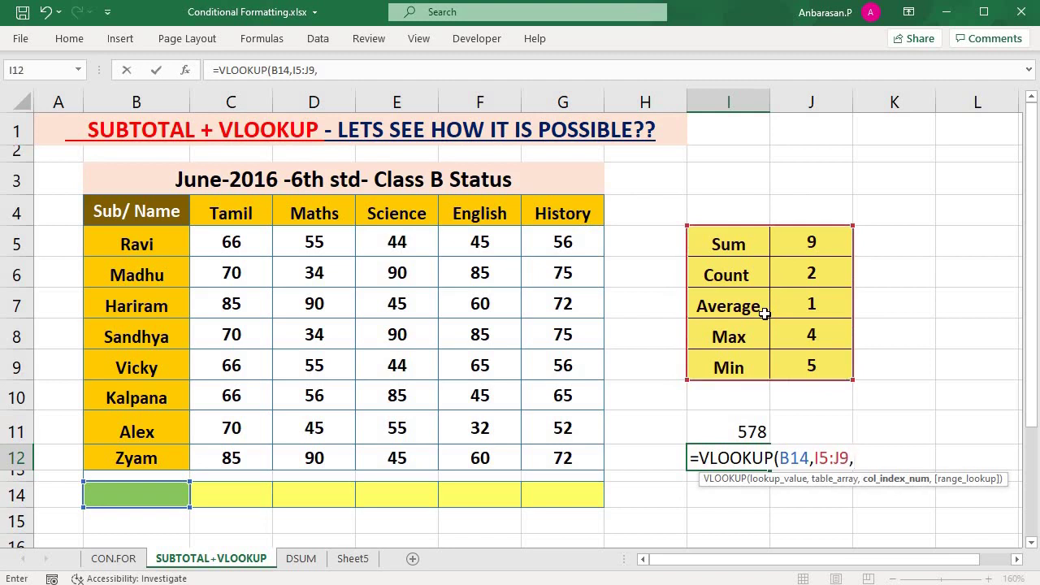
text(2,0))
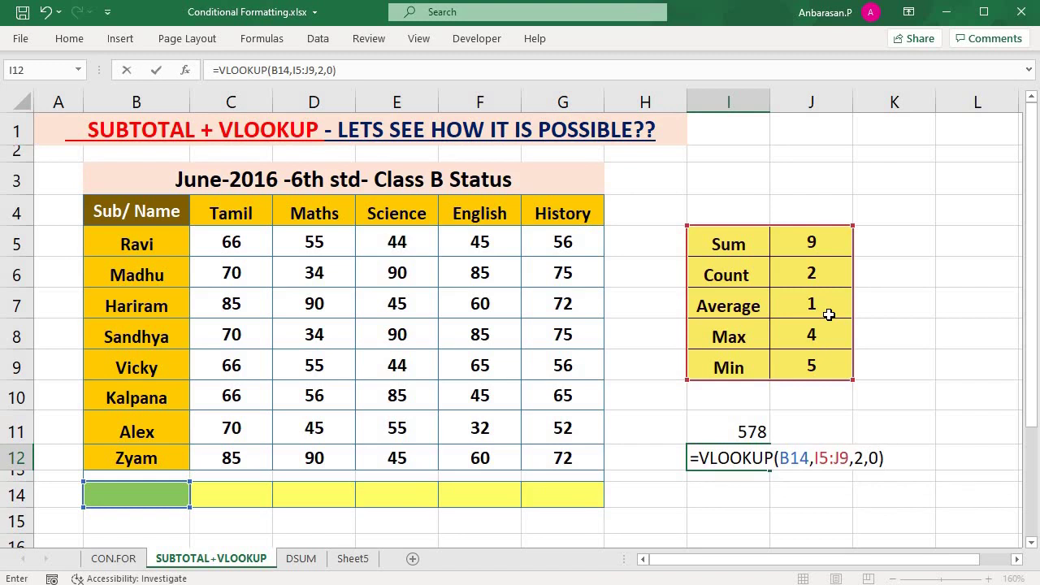
key(Return)
double_click(730, 458)
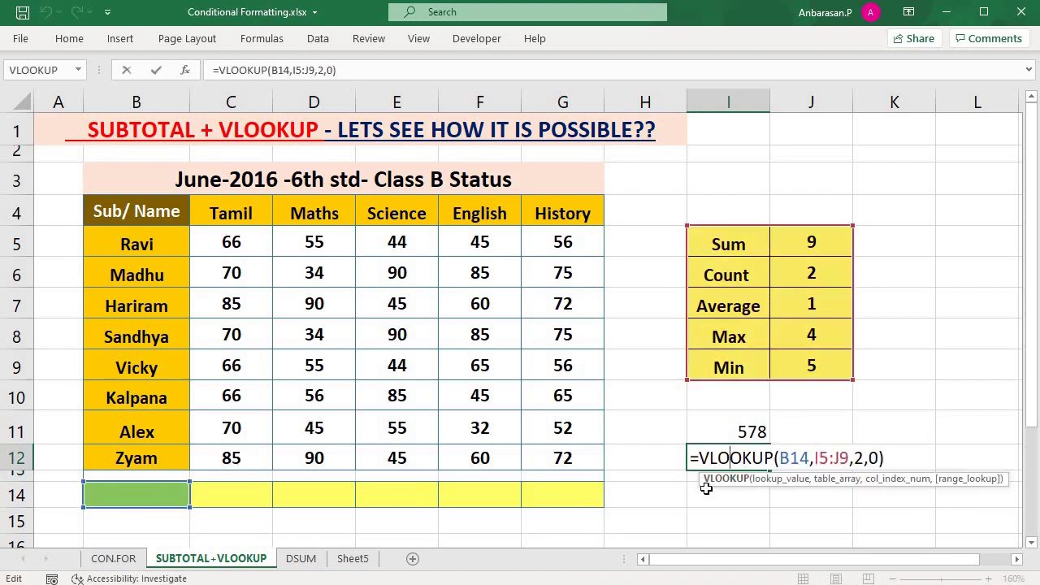
key(Return)
Step: Pick Sum, then Count in B14 and compare I12's result with the codes beside Sum, Count and Average
click(151, 493)
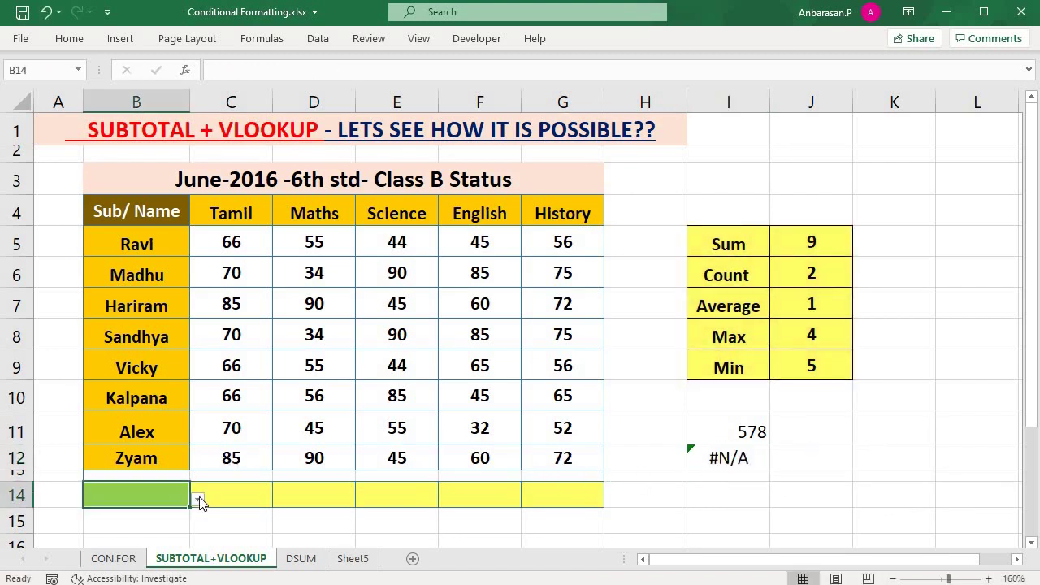
click(198, 499)
click(109, 405)
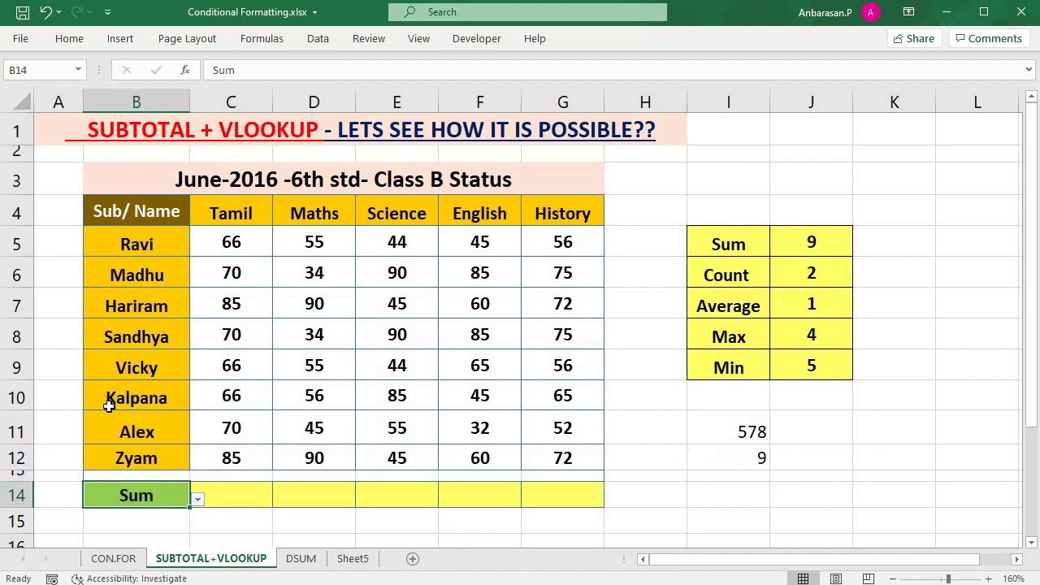
click(756, 457)
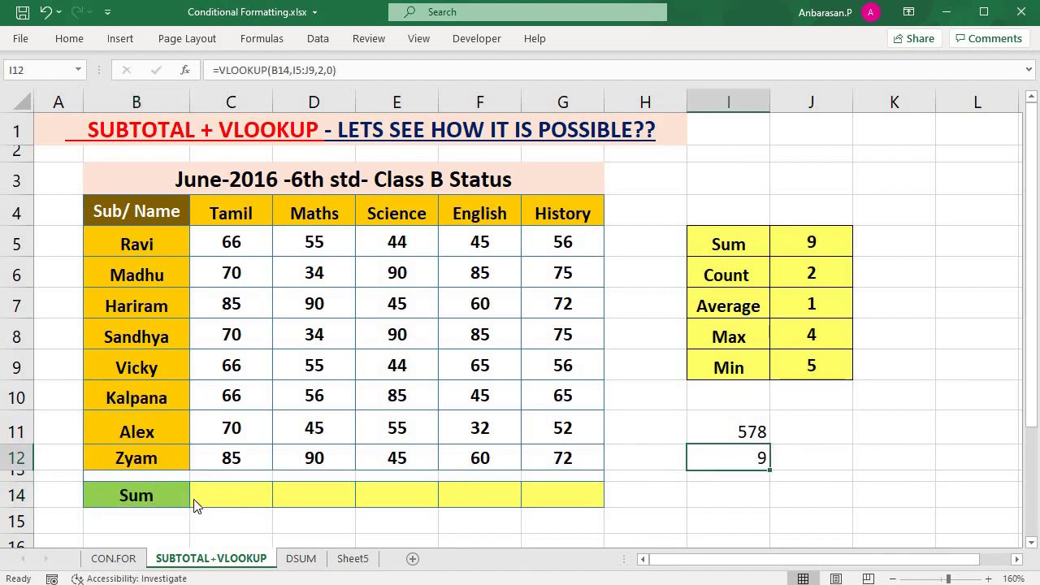
click(181, 498)
click(198, 499)
click(158, 424)
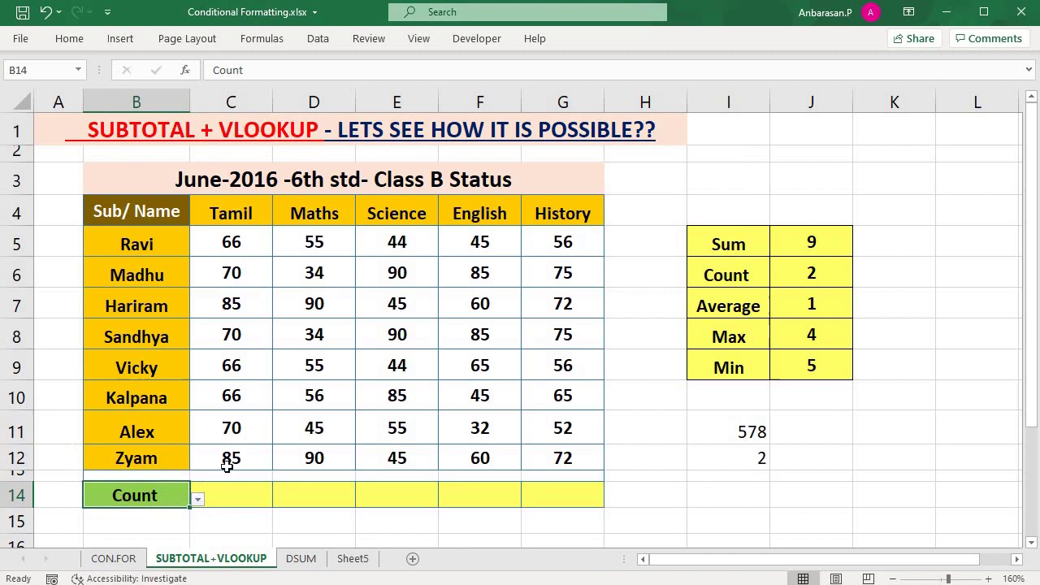
click(784, 262)
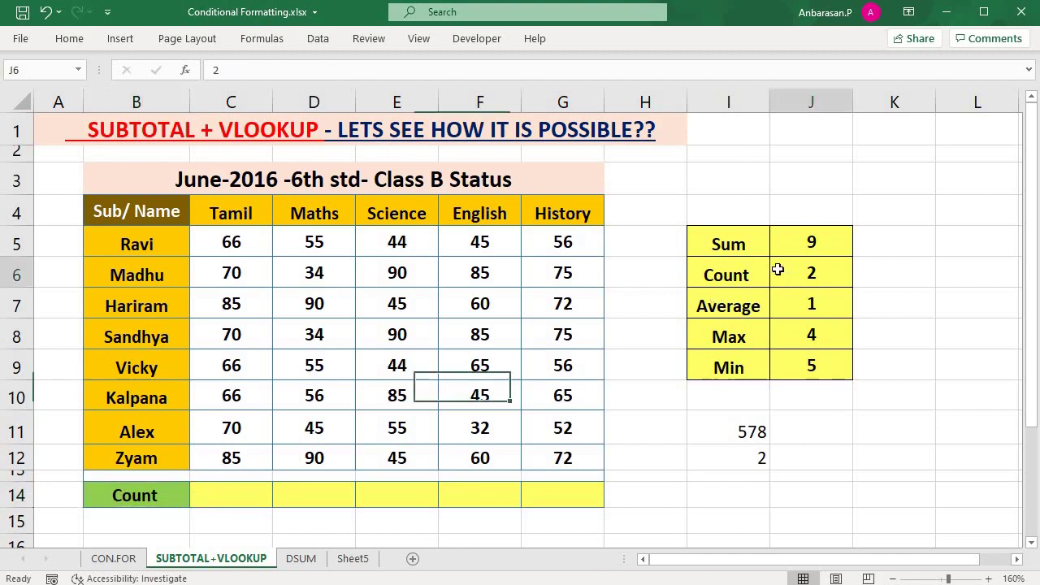
click(819, 242)
click(814, 273)
click(808, 308)
Step: Retype function number 9 in I11's SUBTOTAL formula to review the function_num choices
double_click(729, 435)
click(795, 432)
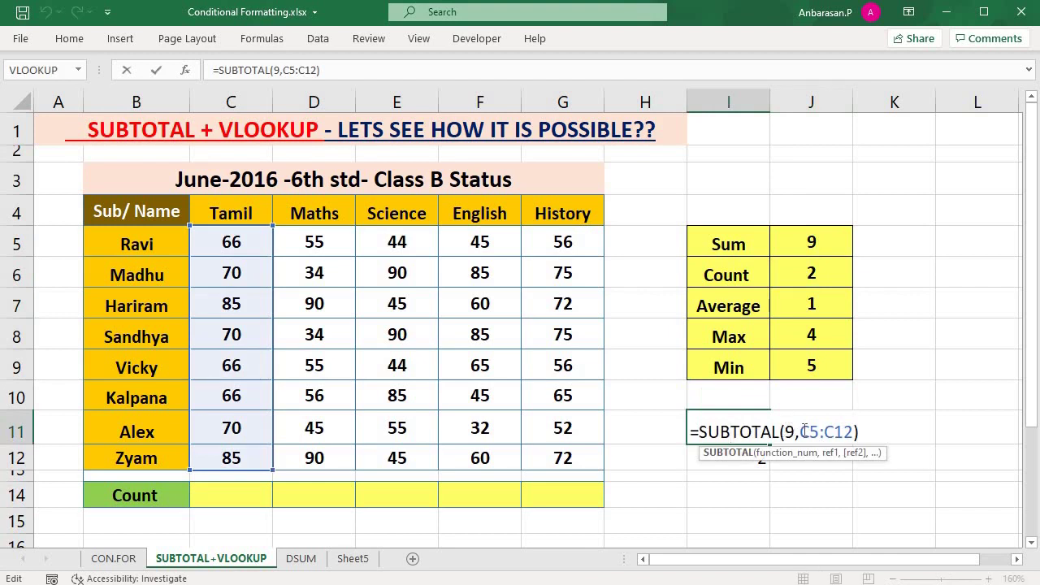
key(BackSpace)
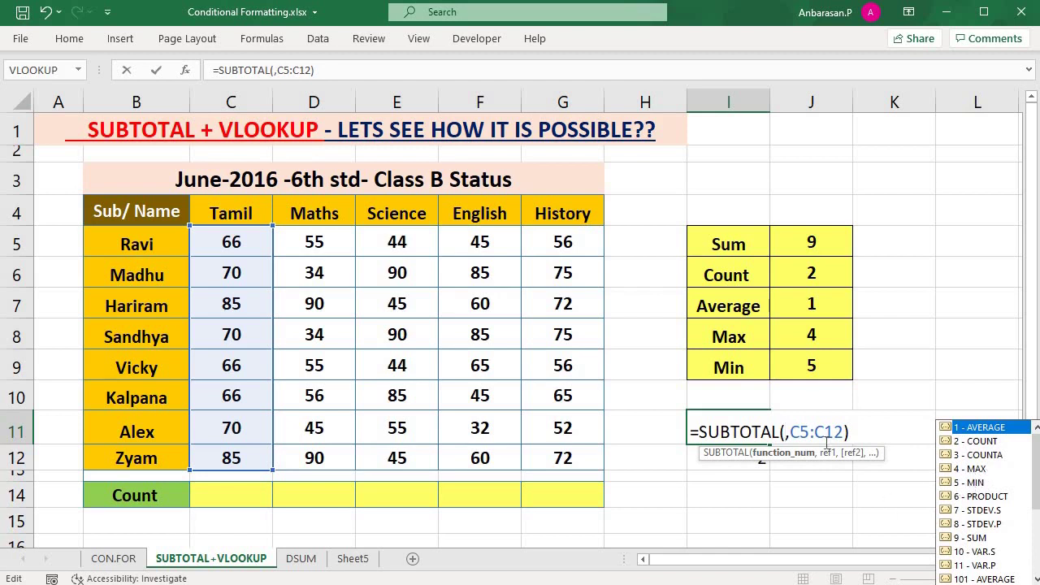
text(9)
key(ctrl+Return)
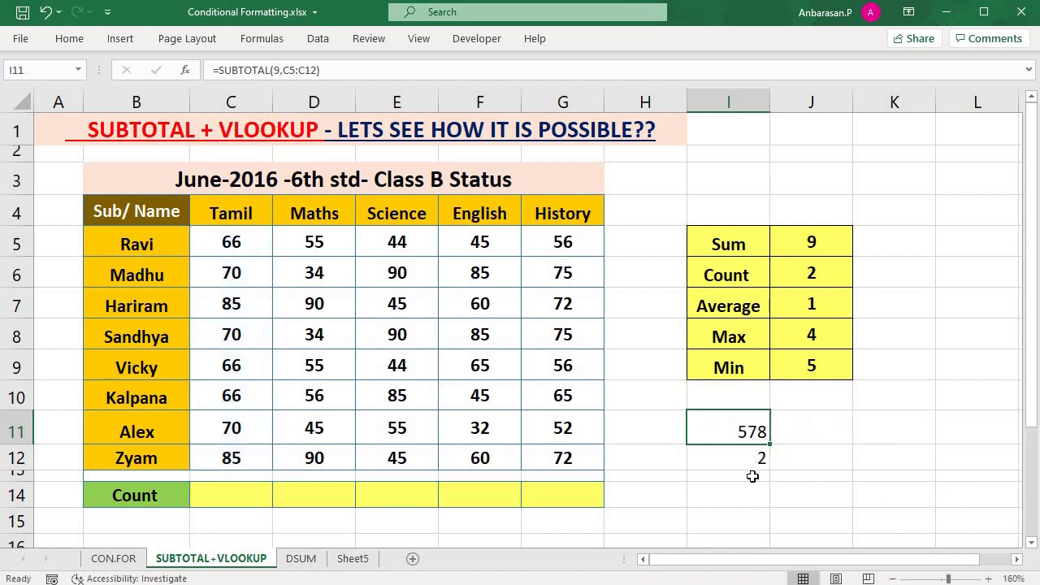
click(753, 476)
click(219, 505)
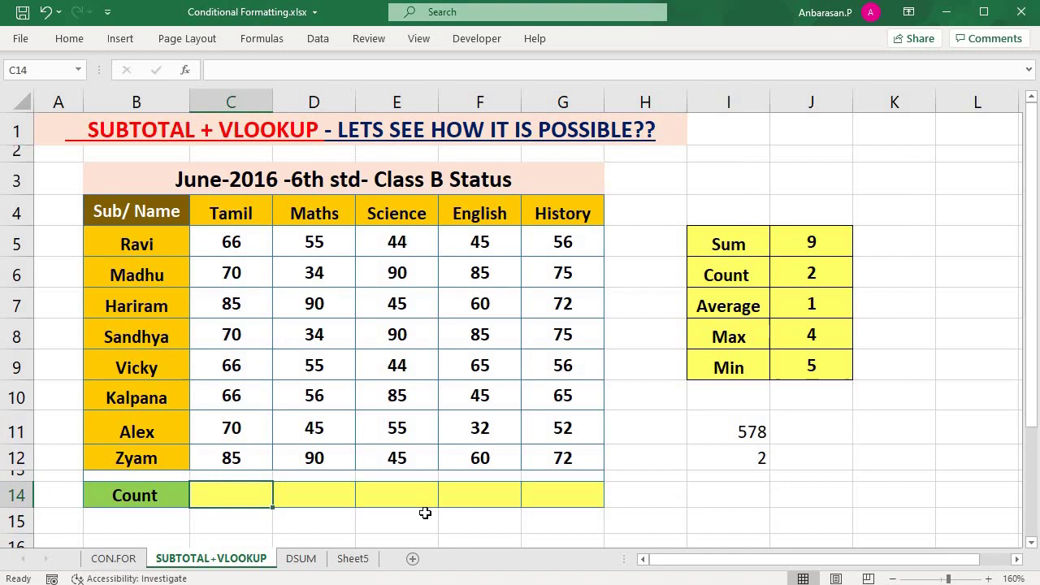
Step: Start C14's formula as =SUBTOTAL(vlookup(B14,I5:J9, using B14 and the function table
text(=)
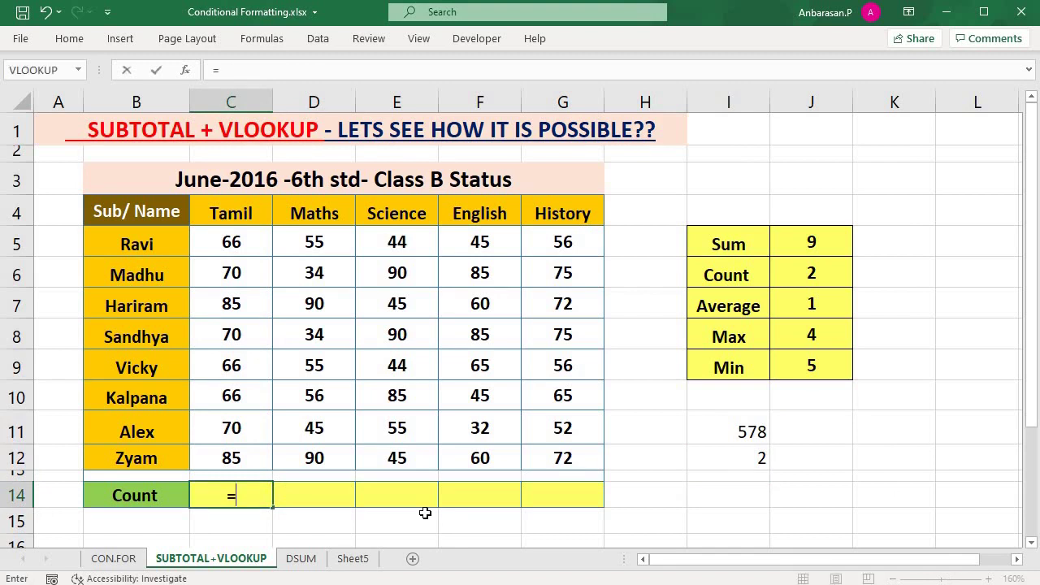
text(subt)
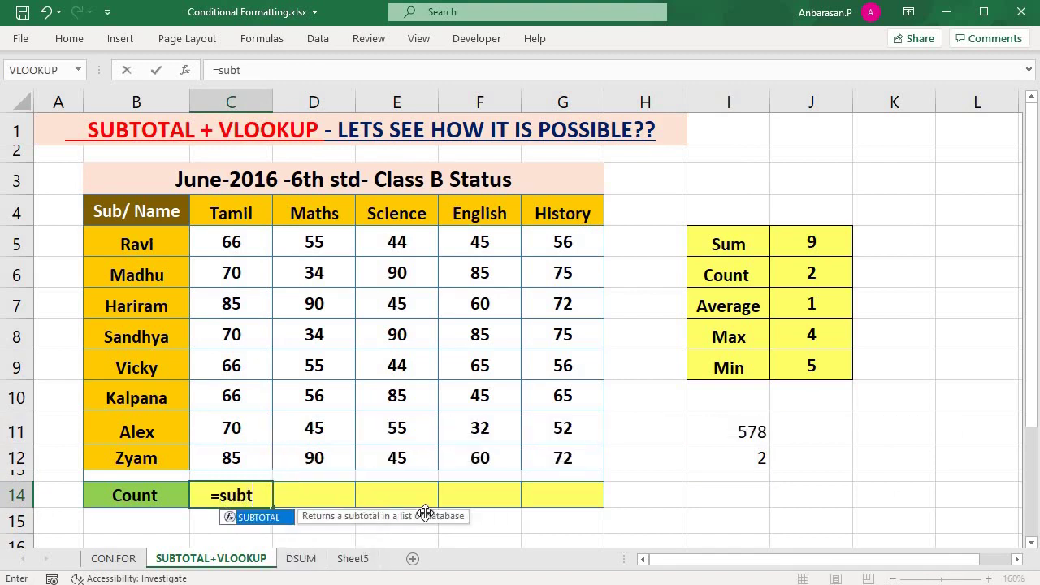
key(Tab)
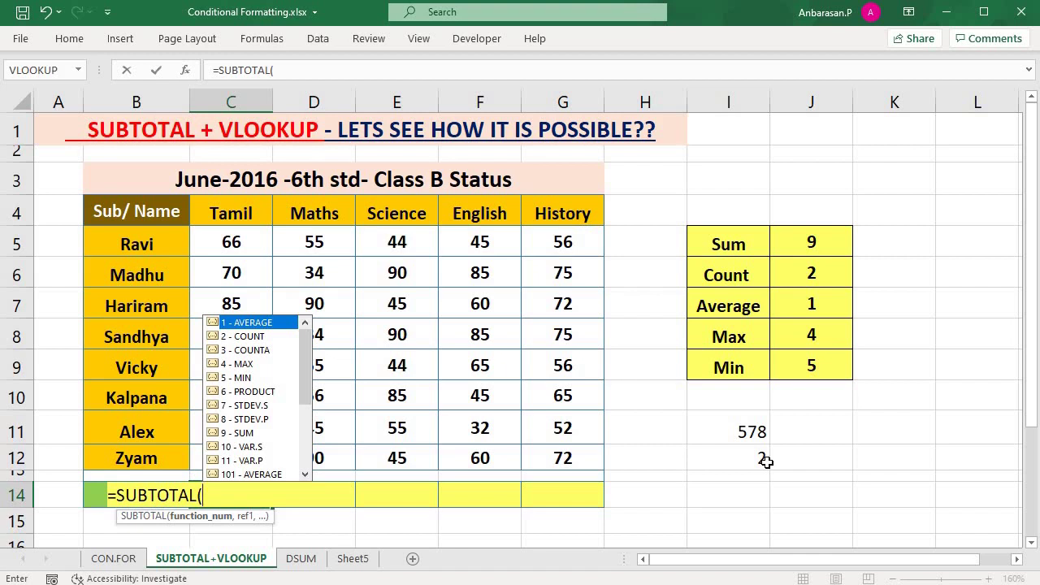
text(ooku)
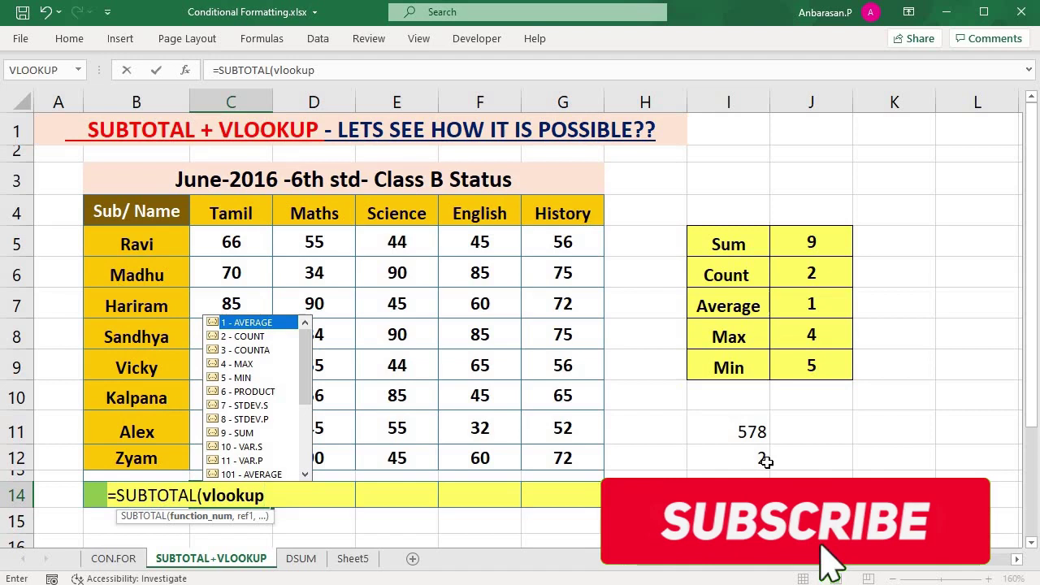
text(p()
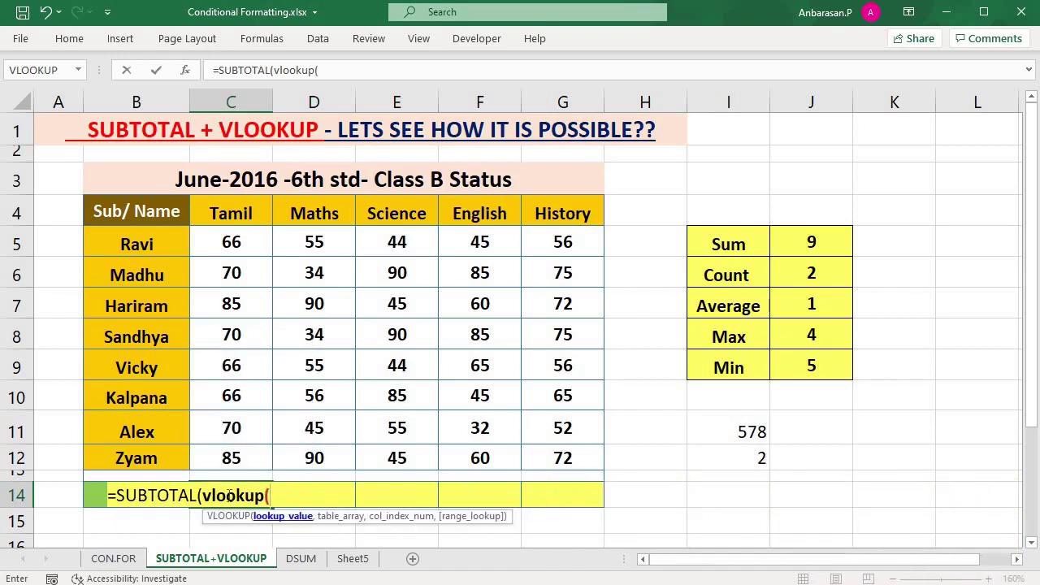
click(90, 497)
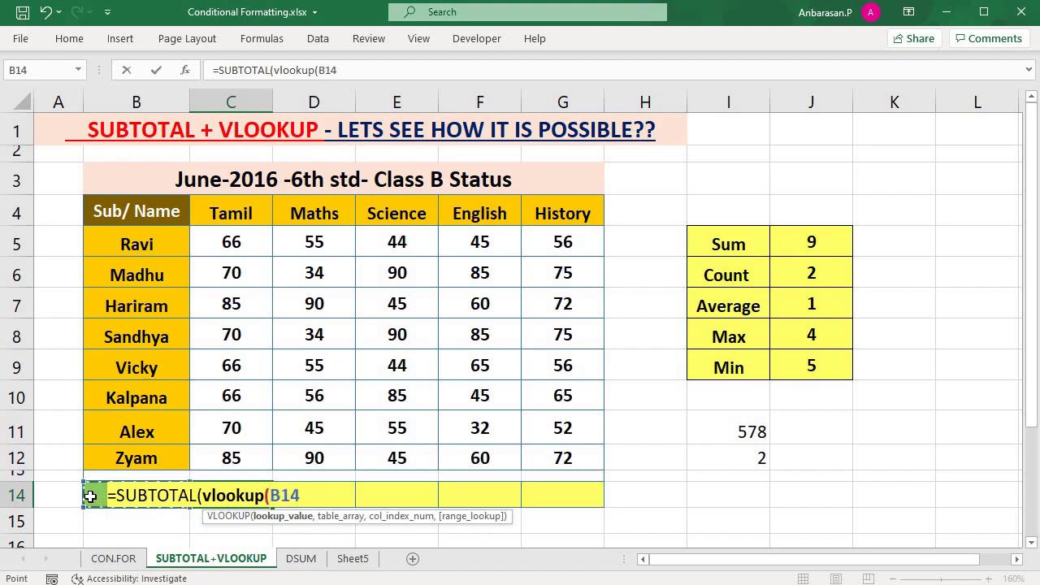
text(,)
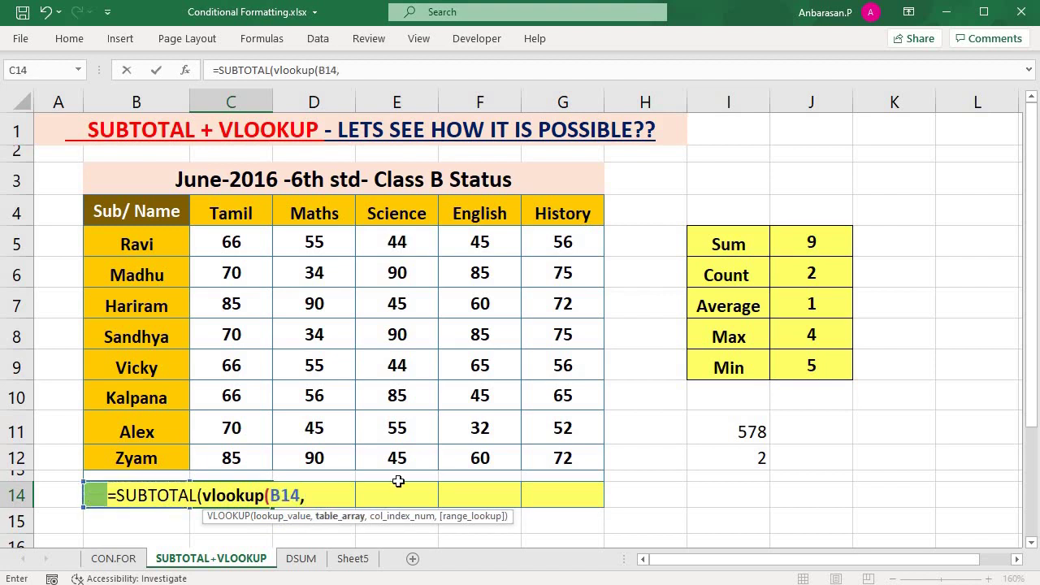
drag(738, 242, 789, 379)
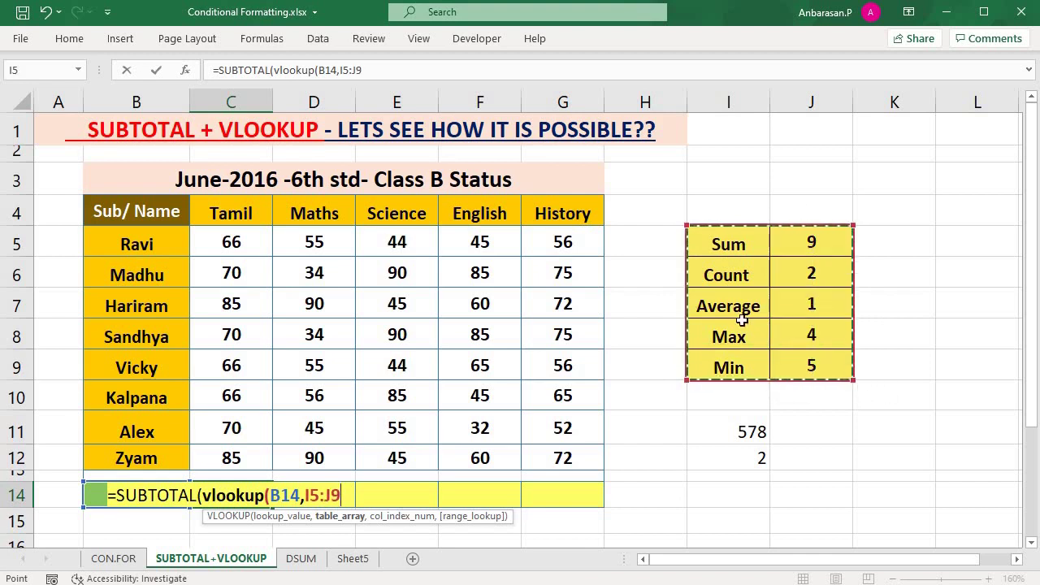
text(,)
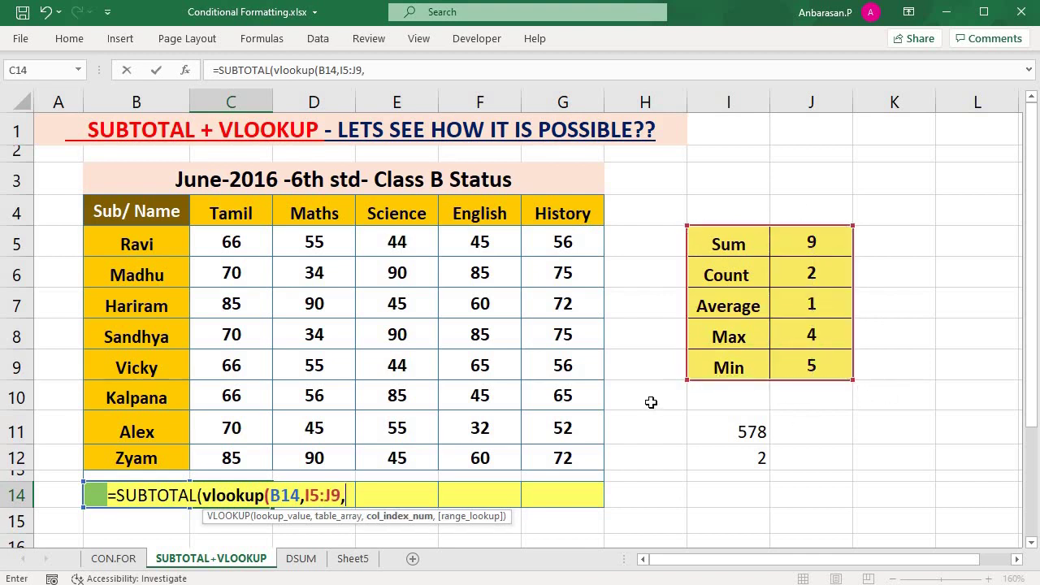
Step: Make the lookup references absolute ($B$14, $I$5:$J$9), close with 2,0) and commit C14
click(274, 496)
key(F4)
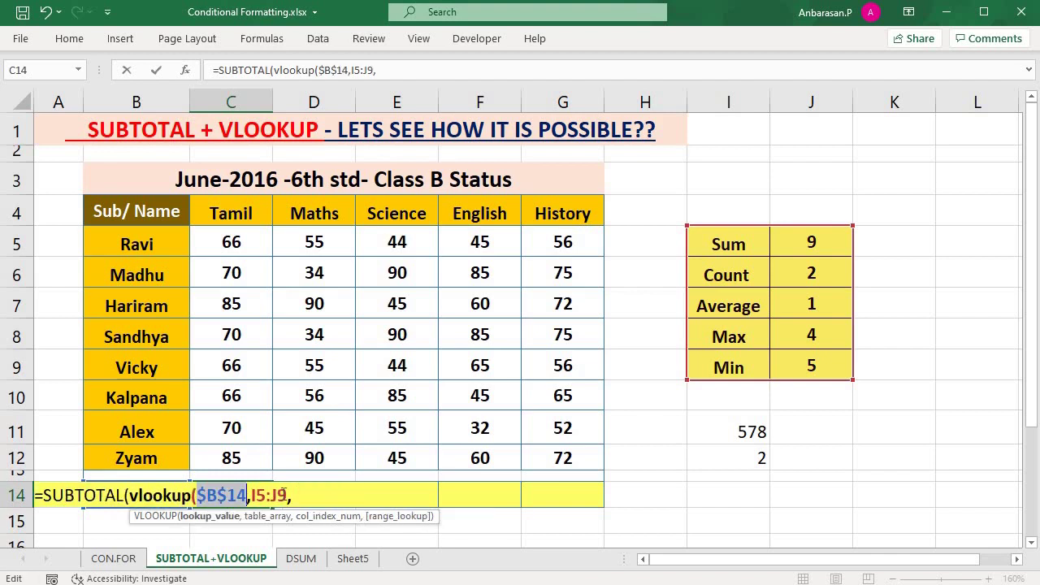
click(258, 495)
key(F4)
click(305, 495)
key(F4)
click(364, 499)
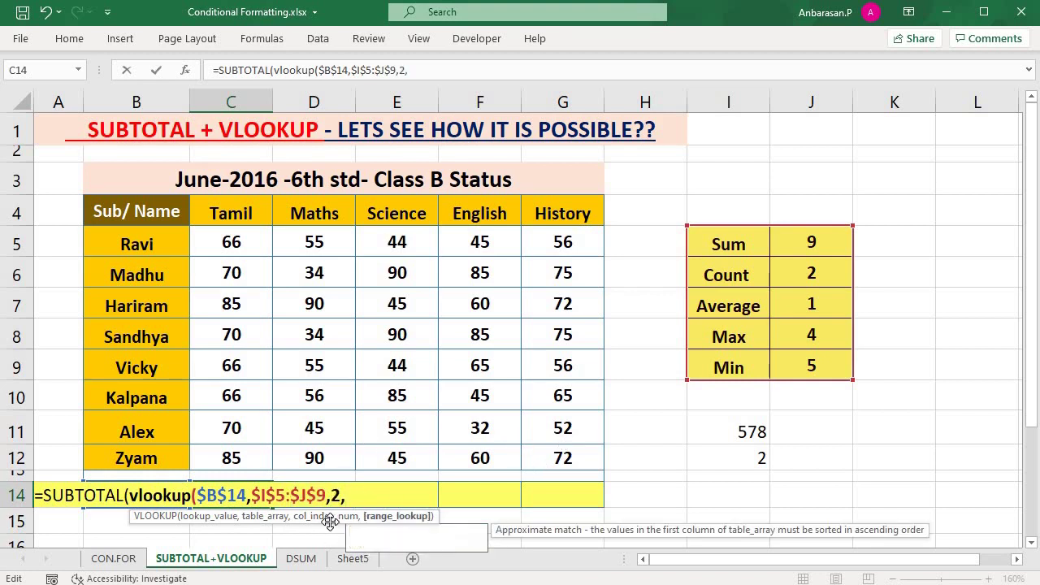
text())
key(Return)
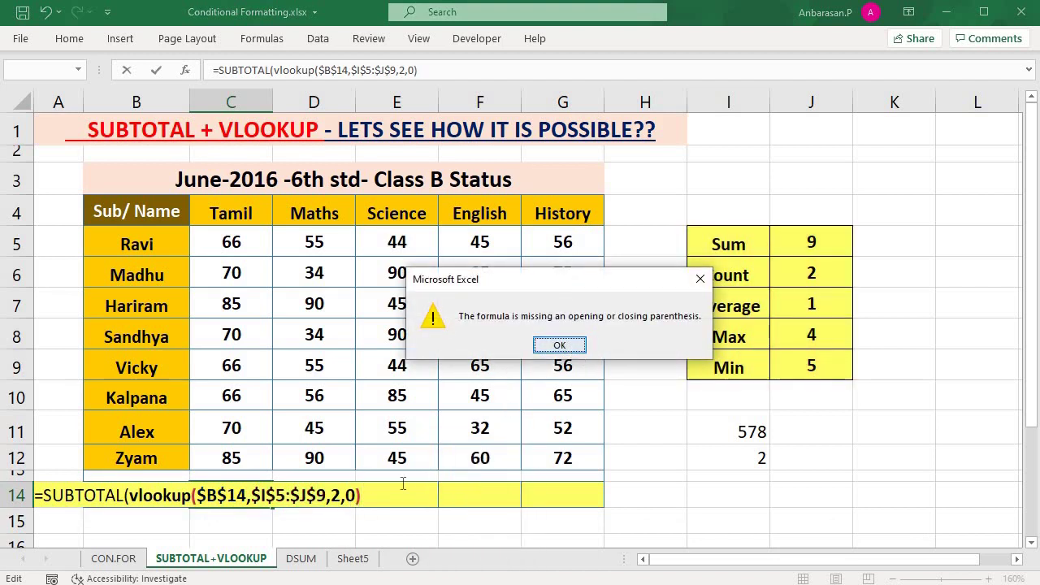
Step: Dismiss the parenthesis warning and finish C14 with the C5:C12 range, returning 8
click(564, 343)
text(,)
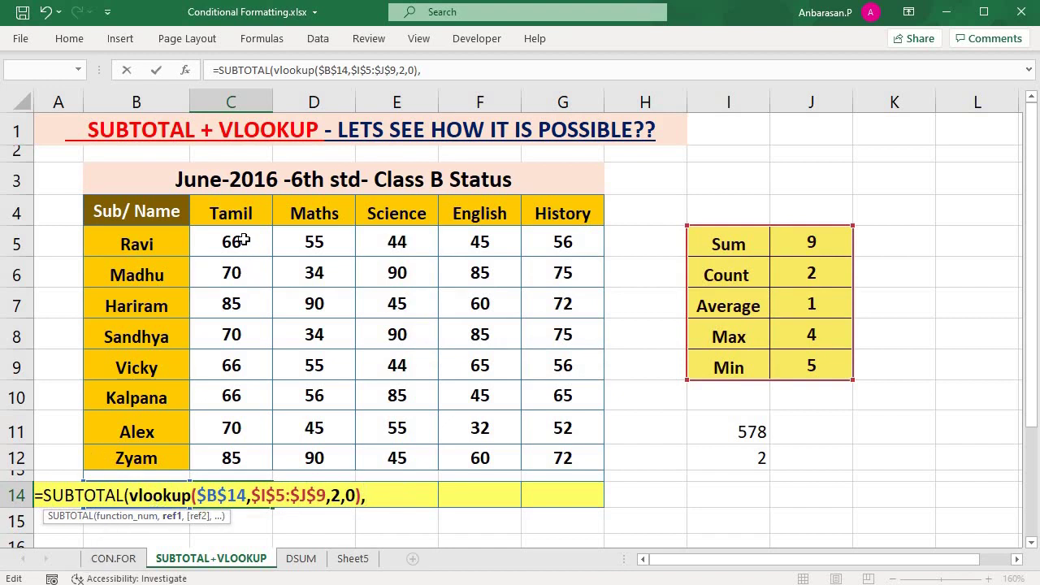
drag(232, 242, 225, 458)
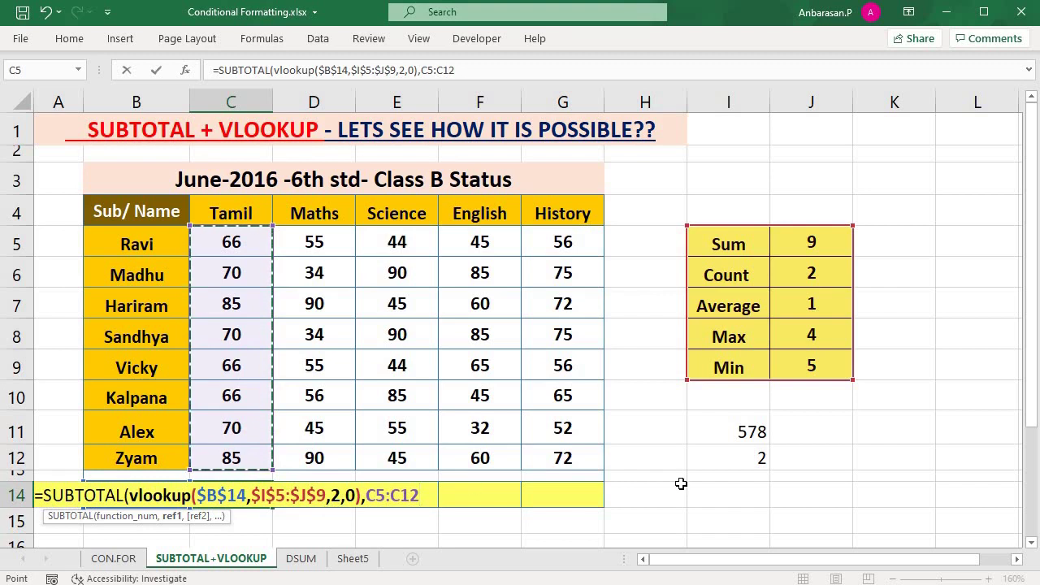
text())
key(Return)
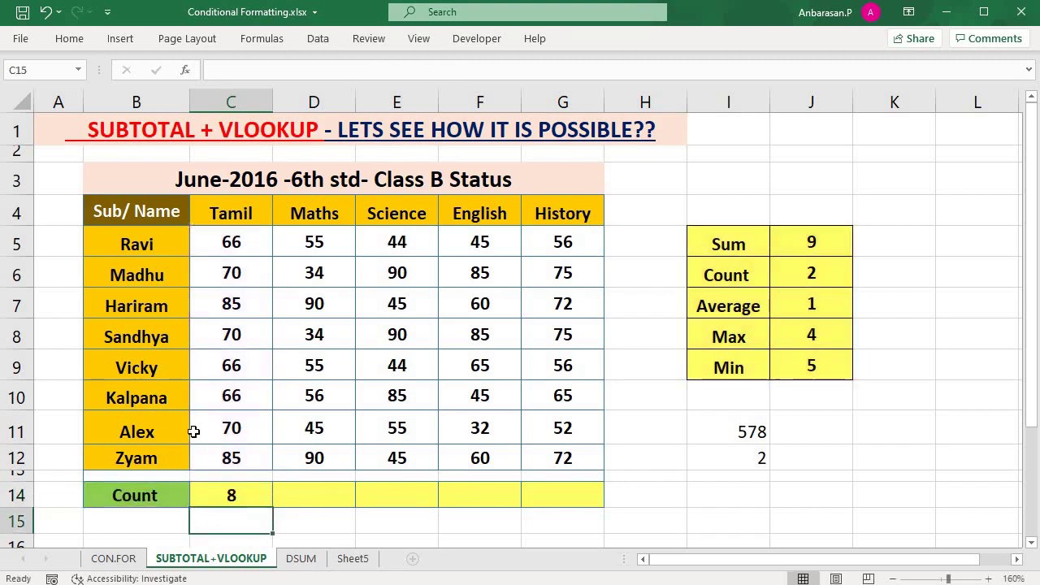
Step: Compare the Tamil scores C5:C12 with the status bar and switch B14 to Sum
click(139, 490)
click(280, 392)
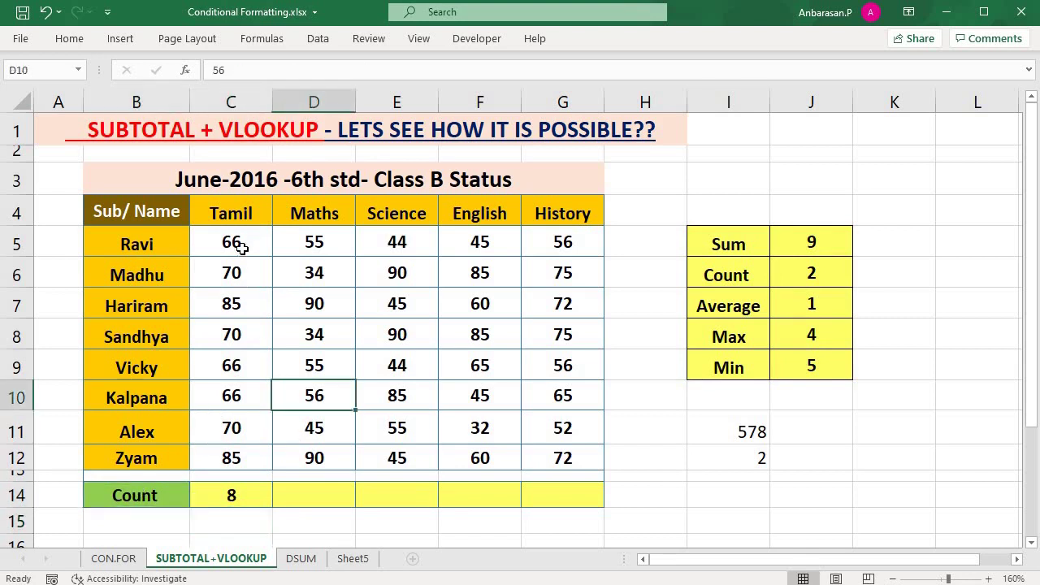
drag(231, 242, 236, 459)
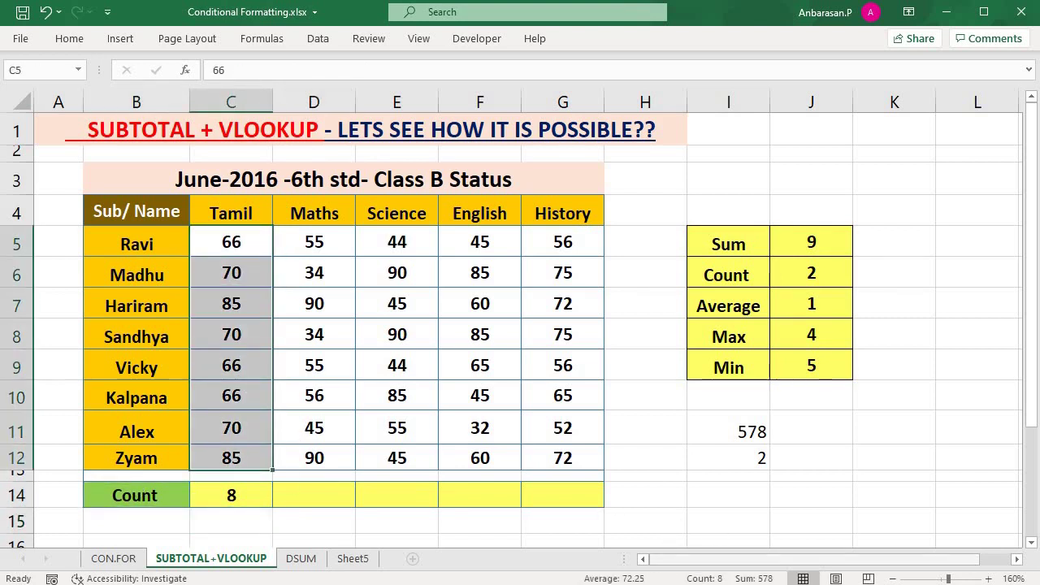
click(228, 498)
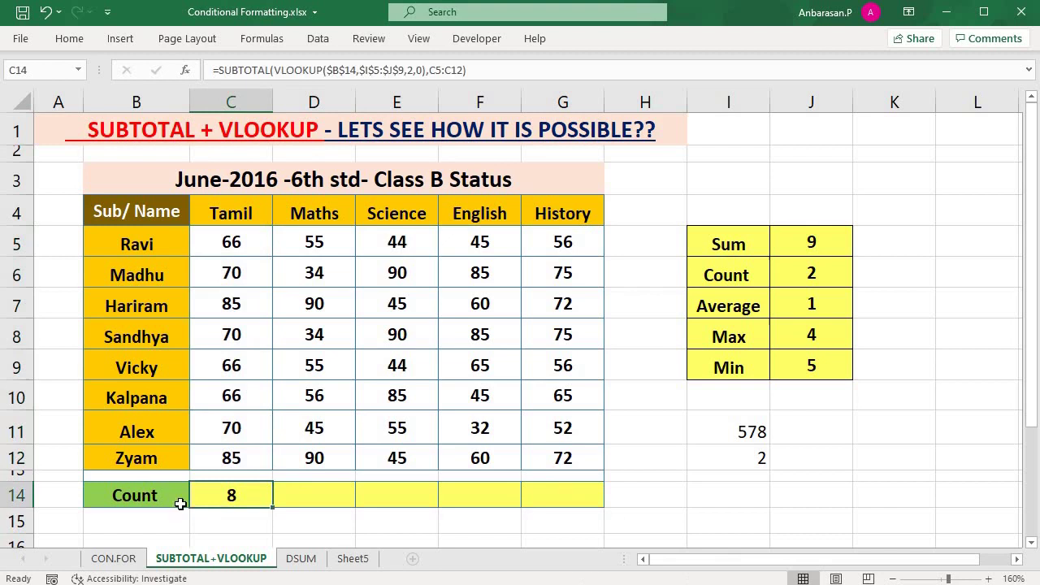
click(140, 493)
click(198, 499)
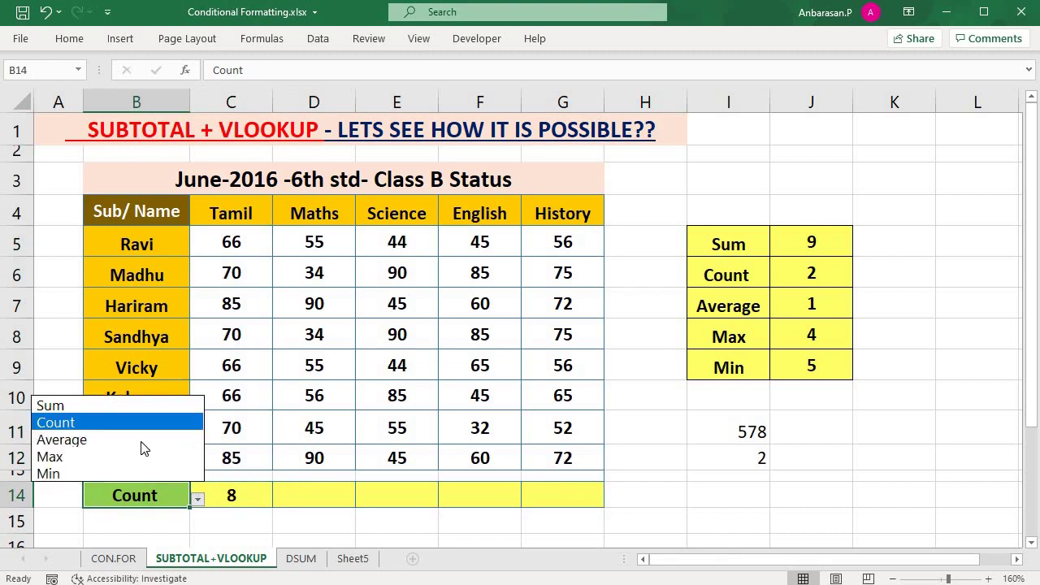
click(113, 405)
Step: Recheck the Tamil scores and switch B14 to Average, making C14 show 72.25
click(198, 399)
drag(239, 242, 244, 462)
click(173, 497)
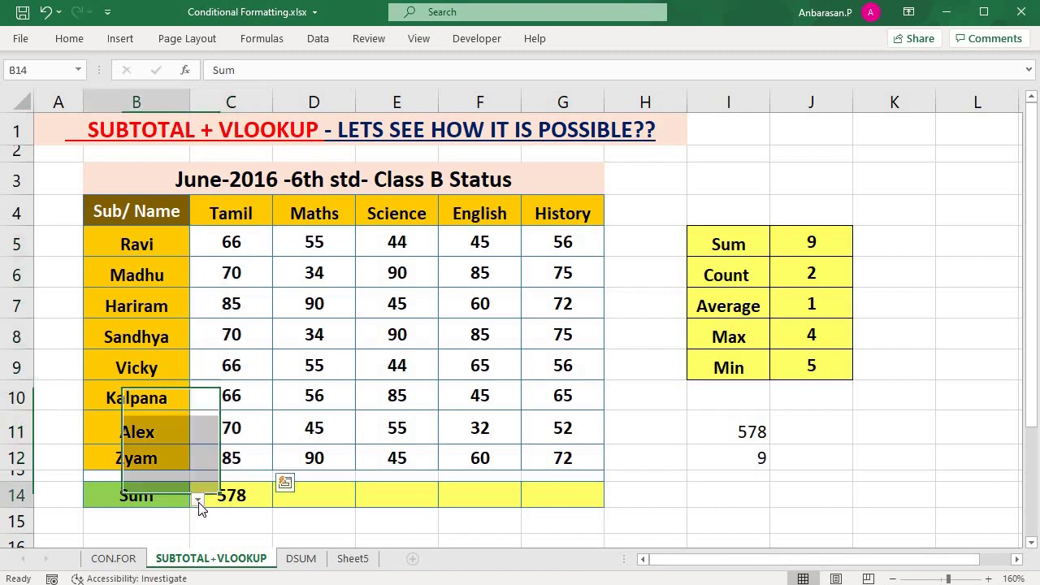
click(197, 500)
click(135, 439)
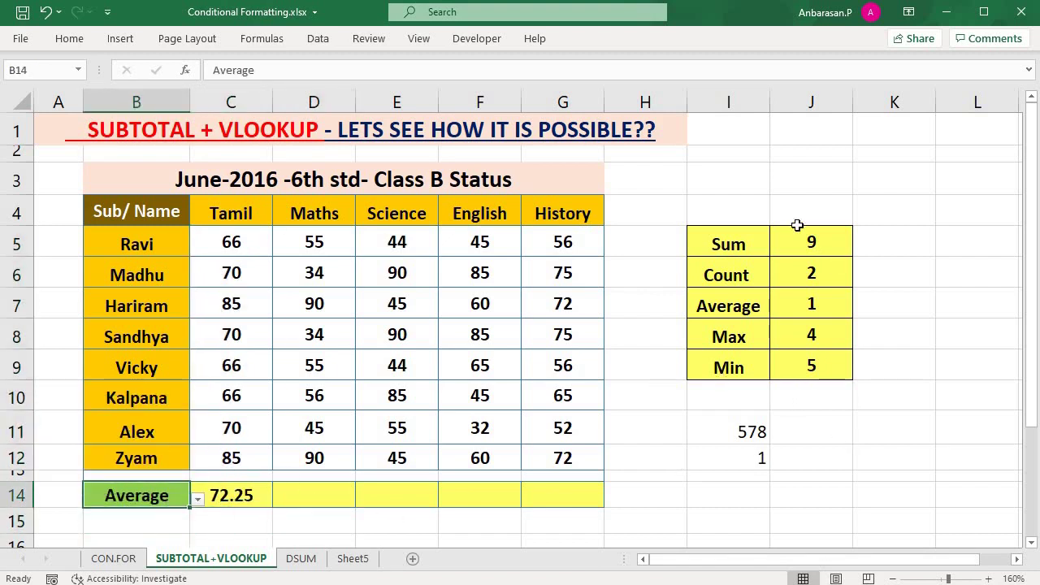
click(253, 494)
Step: Fill C14's formula across to G14 so every subject column gets a total
drag(469, 507, 573, 504)
click(632, 510)
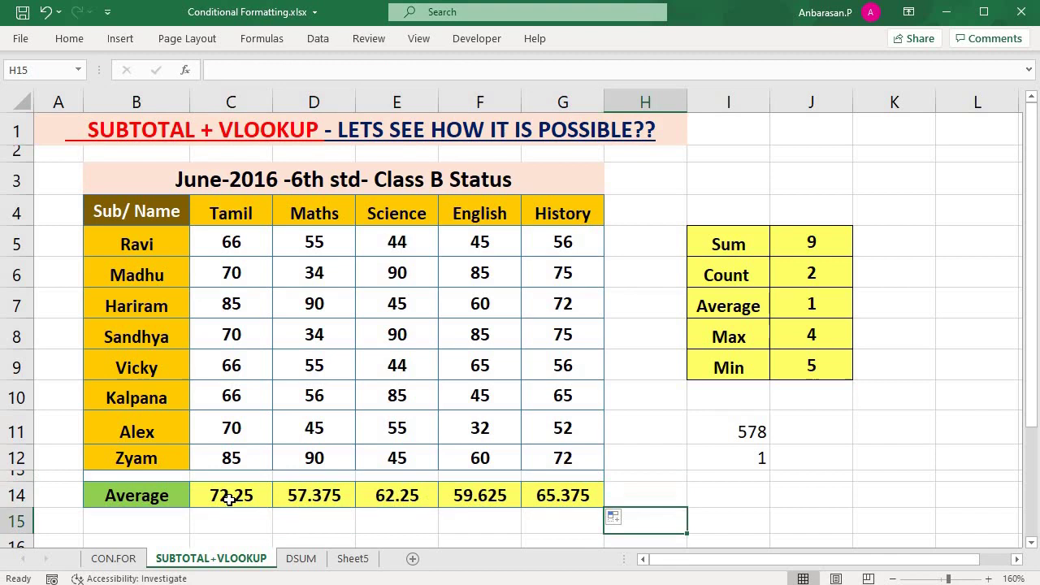
drag(231, 497, 576, 497)
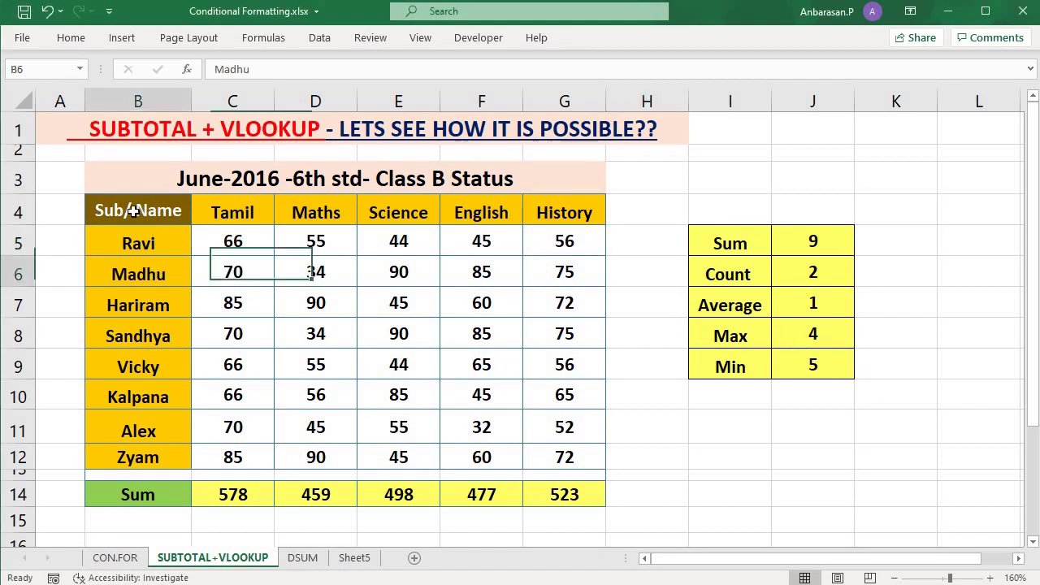
Step: Turn on filter arrows for the table's header row
drag(134, 211, 575, 214)
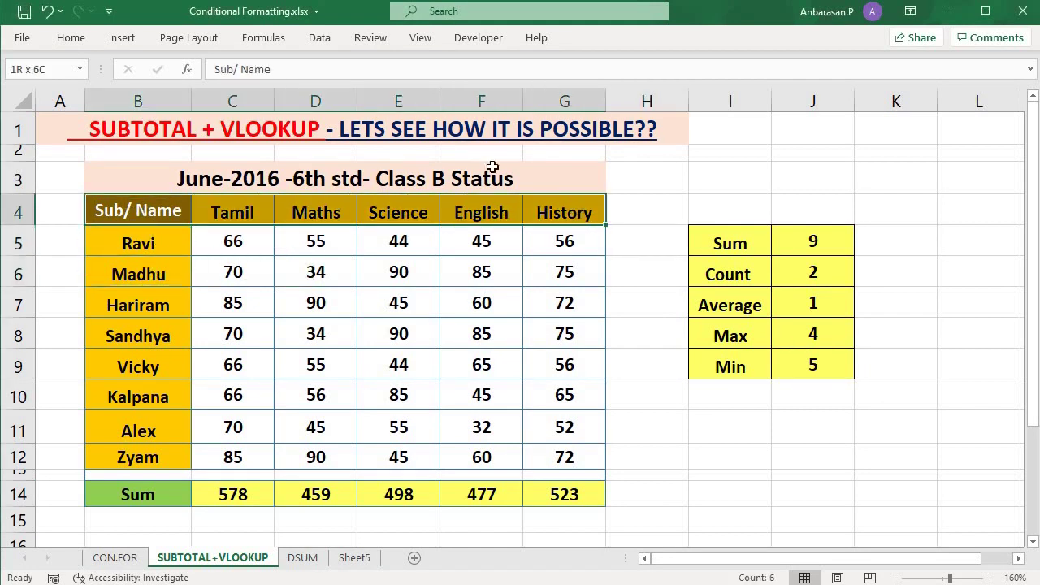
click(319, 38)
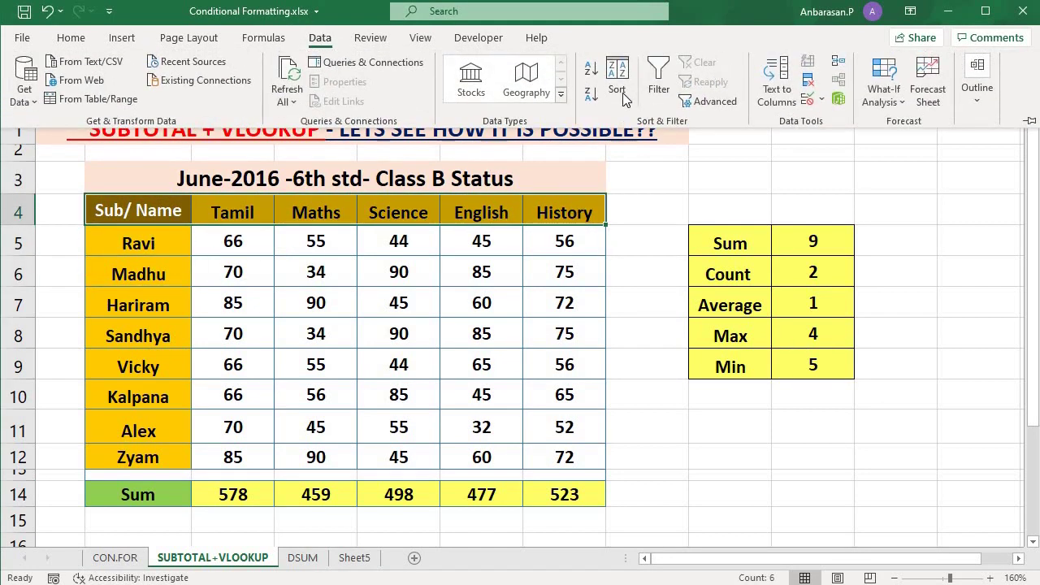
click(656, 78)
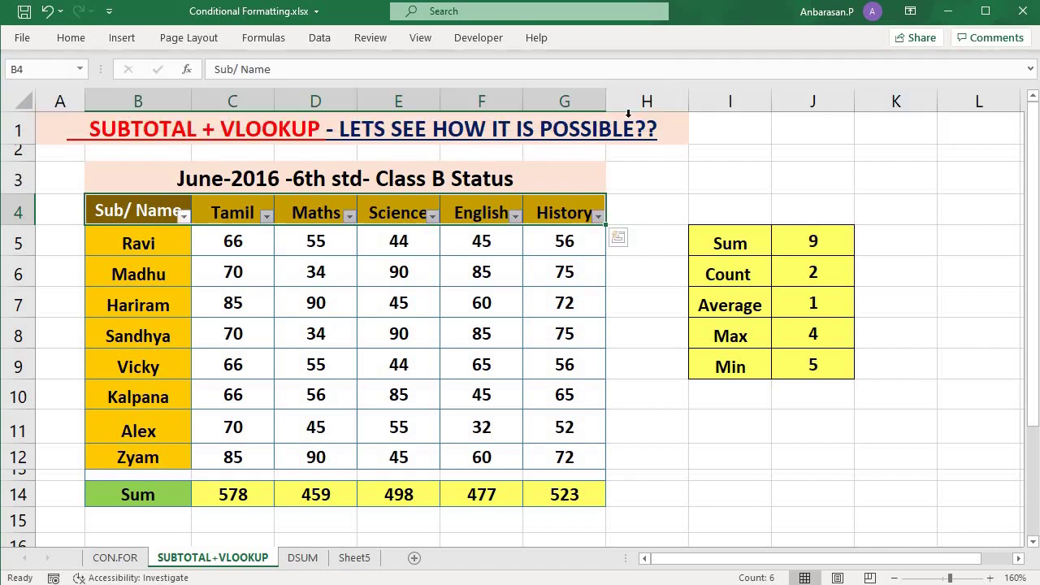
click(232, 303)
click(259, 262)
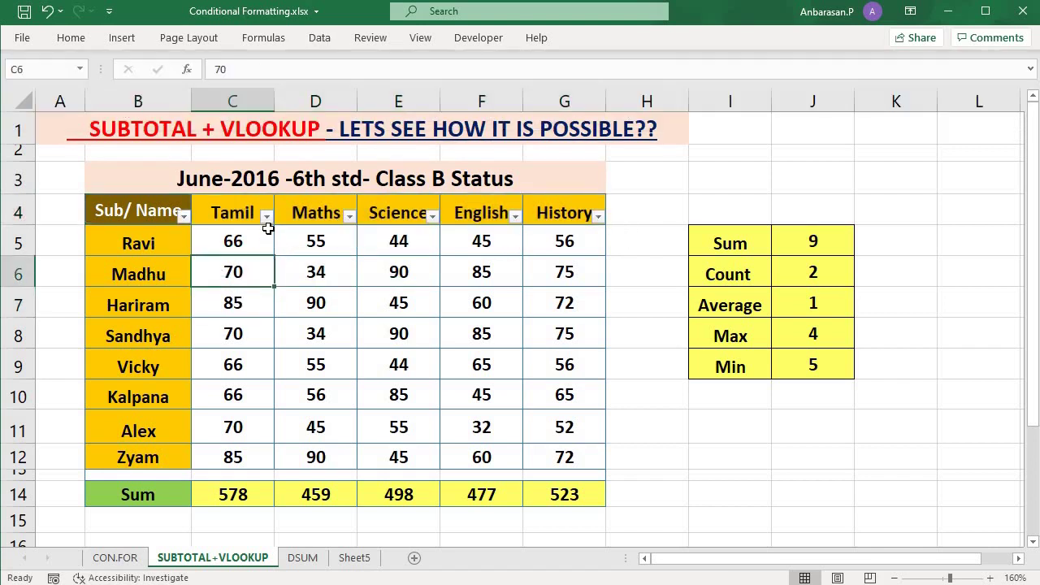
Step: Filter the name column to show only four selected students
click(266, 215)
click(183, 215)
click(184, 216)
click(77, 387)
click(64, 400)
click(69, 415)
click(69, 430)
click(69, 445)
click(113, 536)
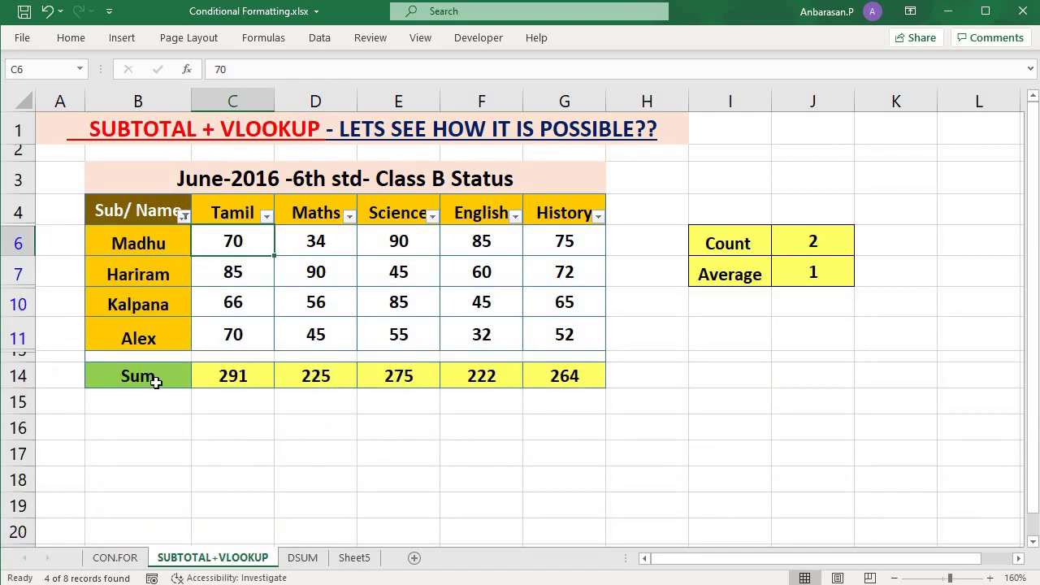
Step: Switch B14 to Count, then Max, to see row 14 follow the filtered rows
click(211, 401)
click(180, 375)
click(190, 397)
click(189, 382)
click(199, 379)
click(121, 415)
click(233, 427)
click(162, 378)
click(199, 380)
click(113, 449)
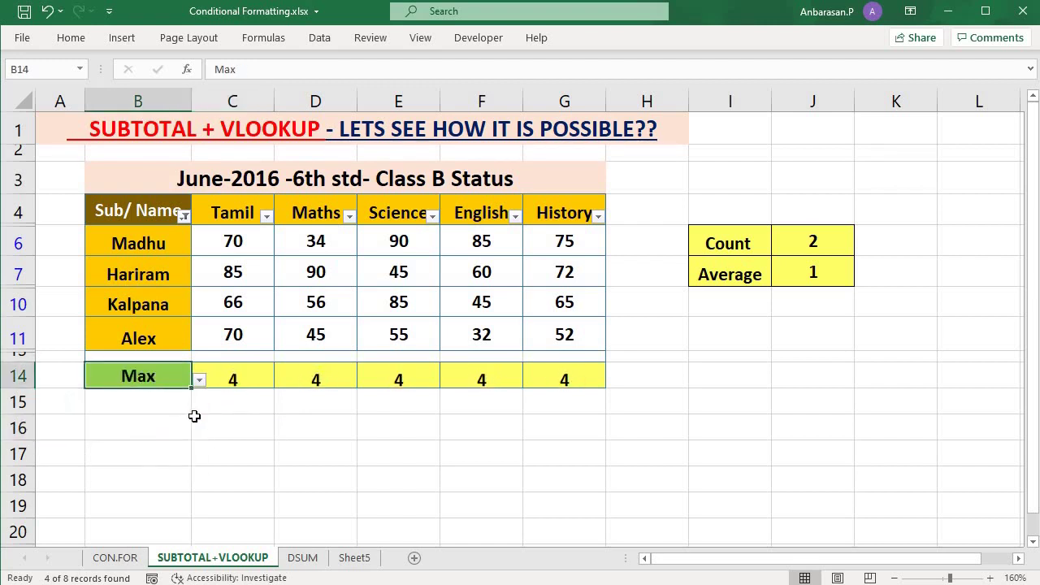
click(232, 401)
click(138, 375)
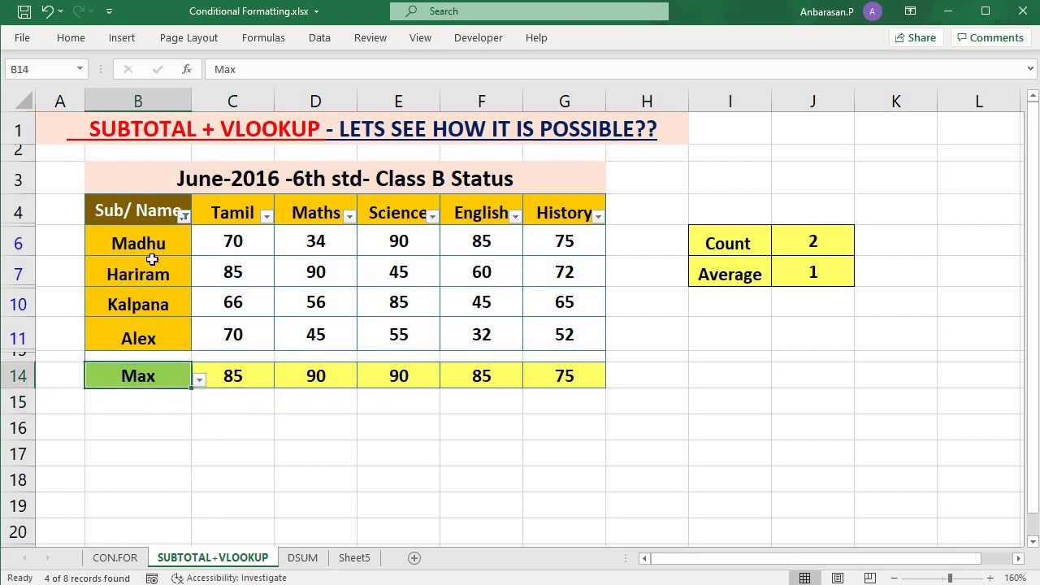
Step: Tick two more students in the name filter to show six, and set B14 to Count
click(206, 253)
click(184, 215)
click(65, 461)
click(65, 475)
click(111, 537)
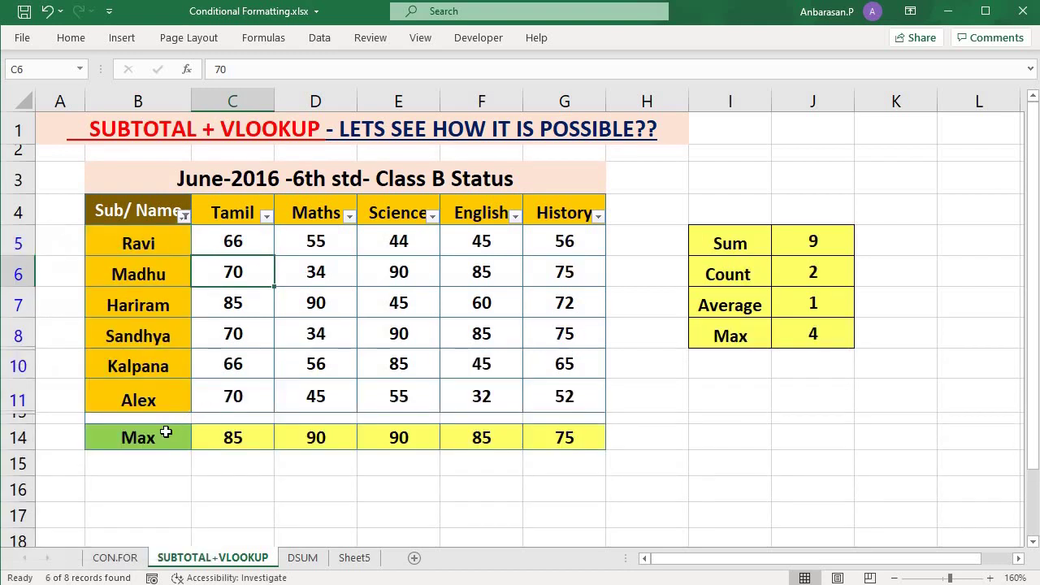
click(166, 432)
click(199, 441)
click(146, 478)
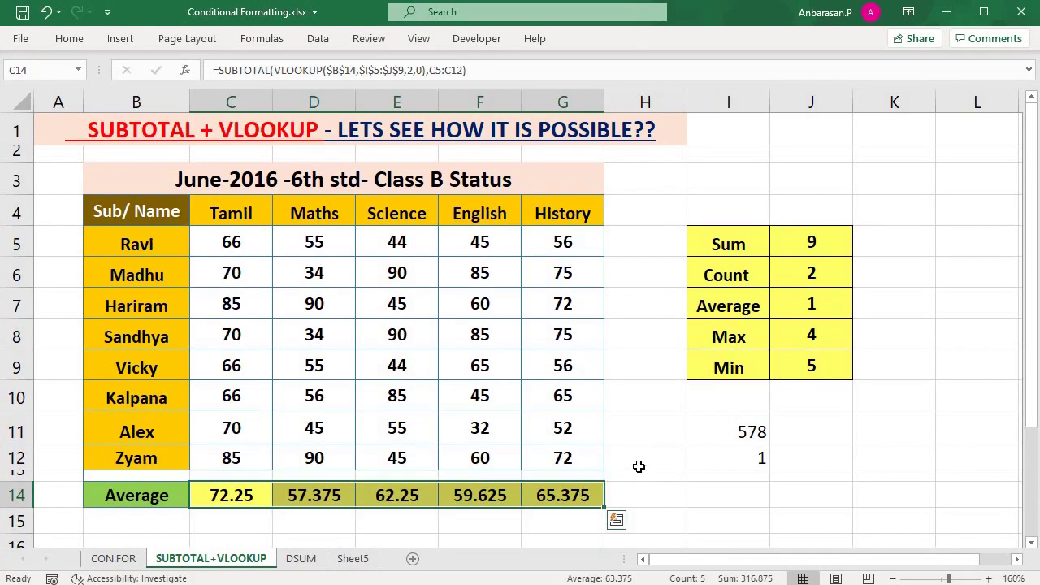
Step: Inspect the formulas in D14, E14 and F14 without changing them
click(638, 462)
click(309, 495)
double_click(305, 495)
key(Return)
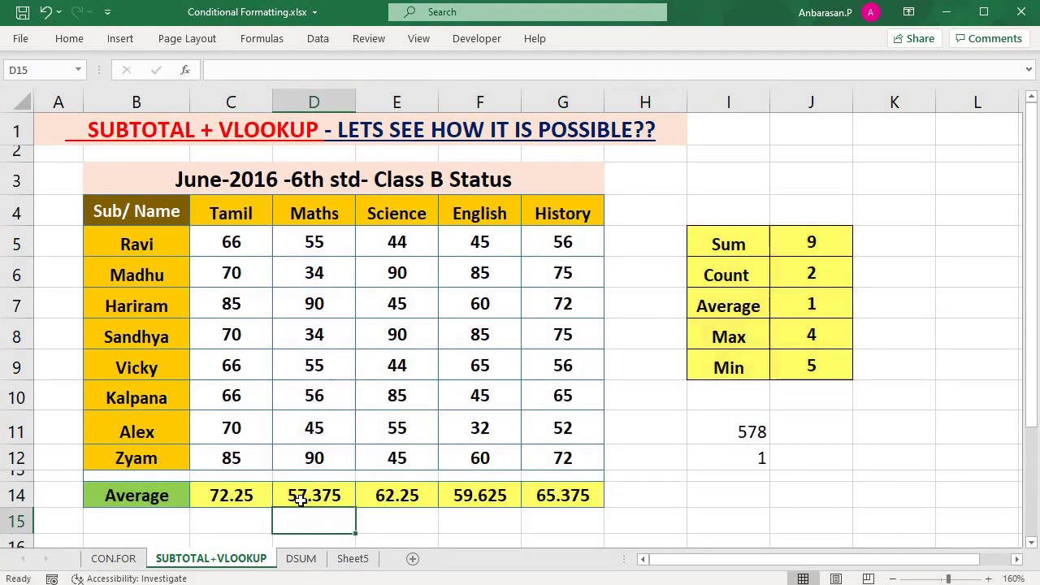
click(399, 493)
double_click(401, 495)
key(Return)
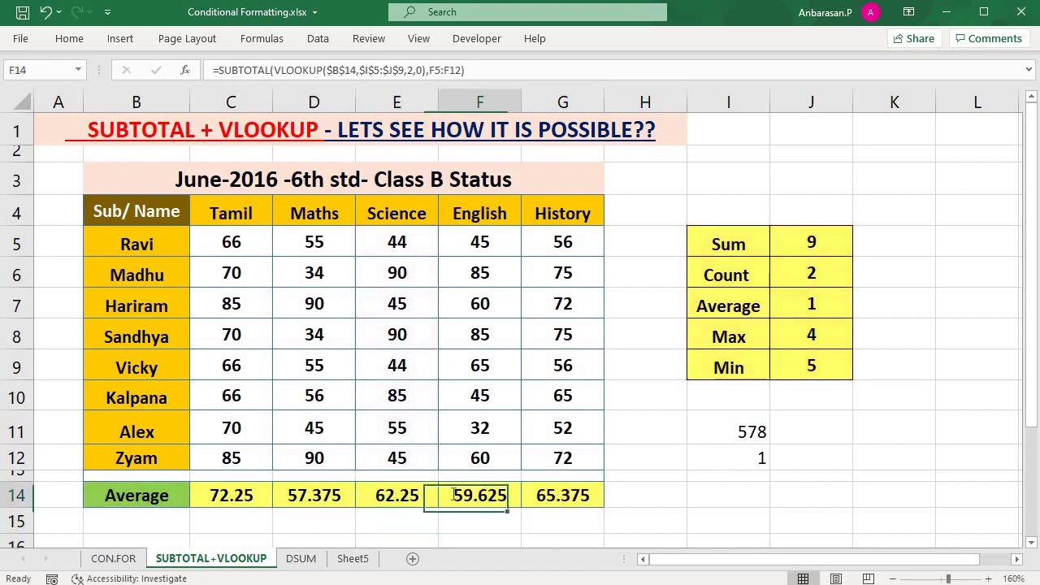
double_click(455, 495)
key(Return)
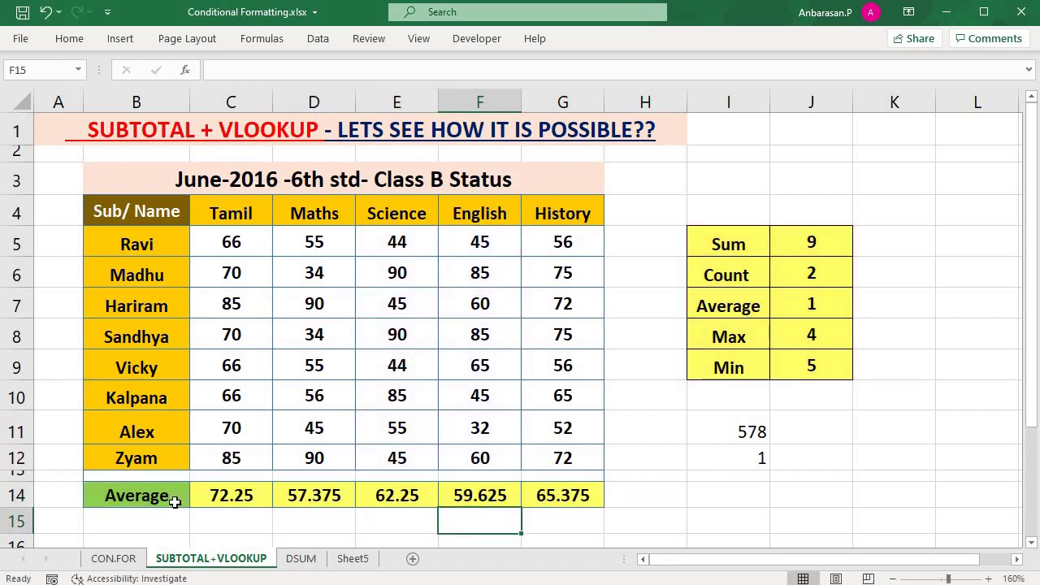
Step: Set the function cell B14 to Sum, giving totals 578, 459, 498, 477 and 523
click(187, 499)
text(Sum)
click(594, 425)
click(638, 423)
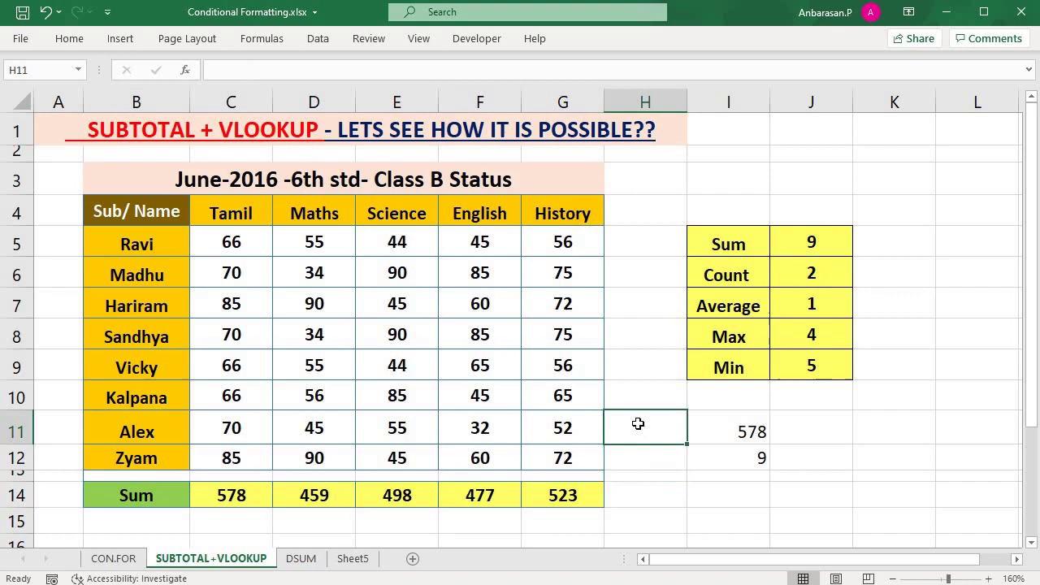